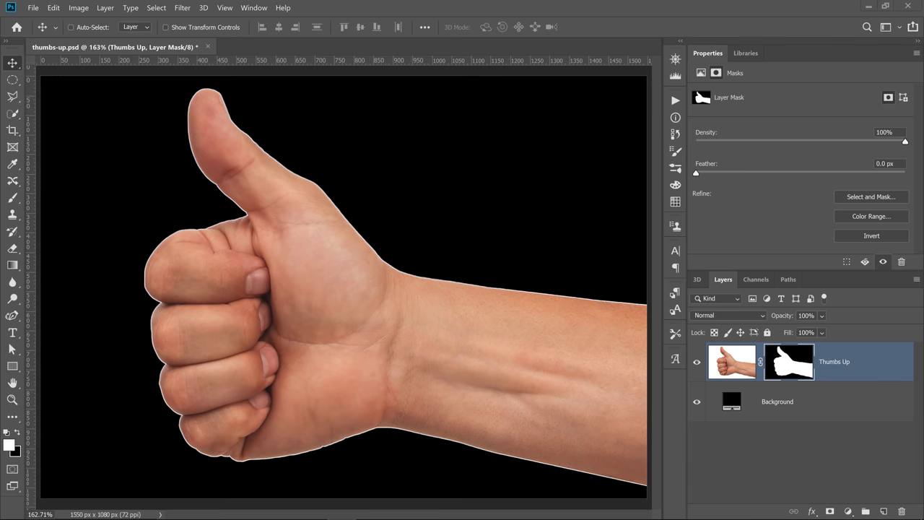
# Step: Shrink the hand mask with a 2.1-pixel Minimum filter, then remove the Thumbs Up mask
pyautogui.click(183, 8)
pyautogui.moveTo(216, 231)
pyautogui.click(347, 277)
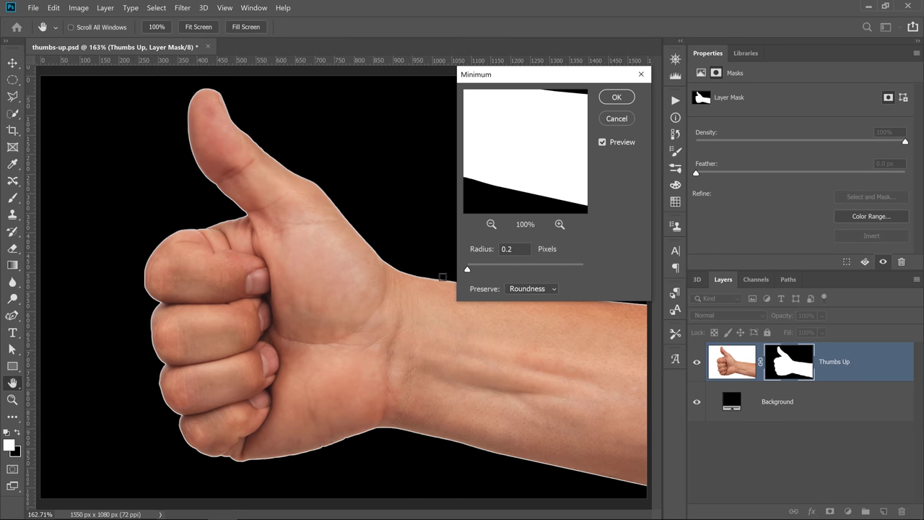
pyautogui.write('2.1')
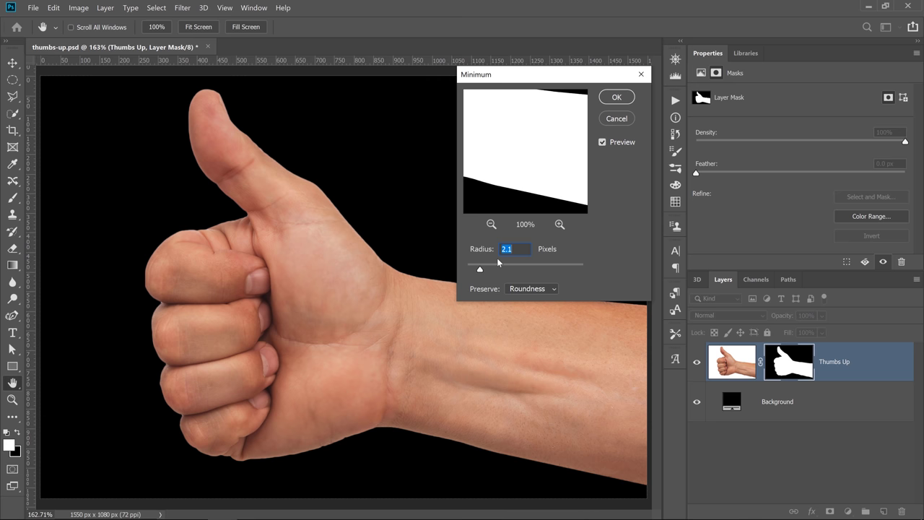
pyautogui.click(616, 96)
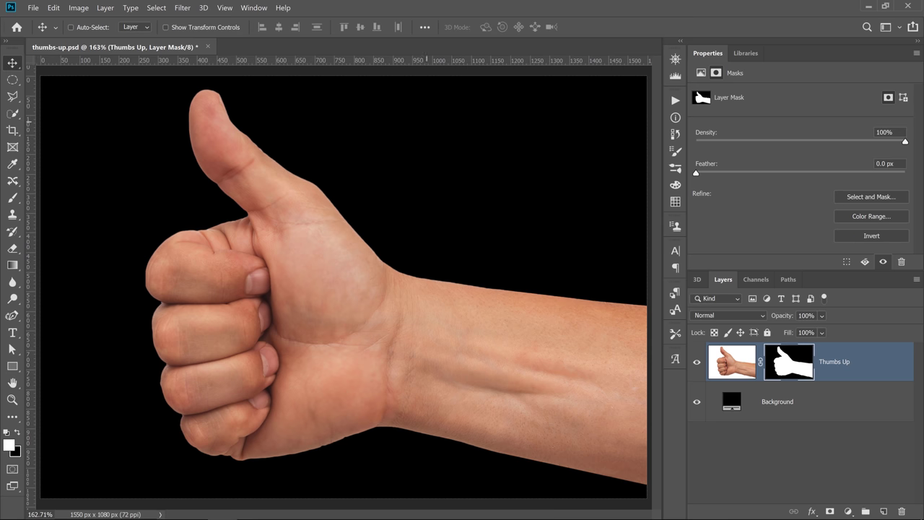
pyautogui.hotkey('ctrl', 'z')
pyautogui.hotkey('ctrl', 'z')
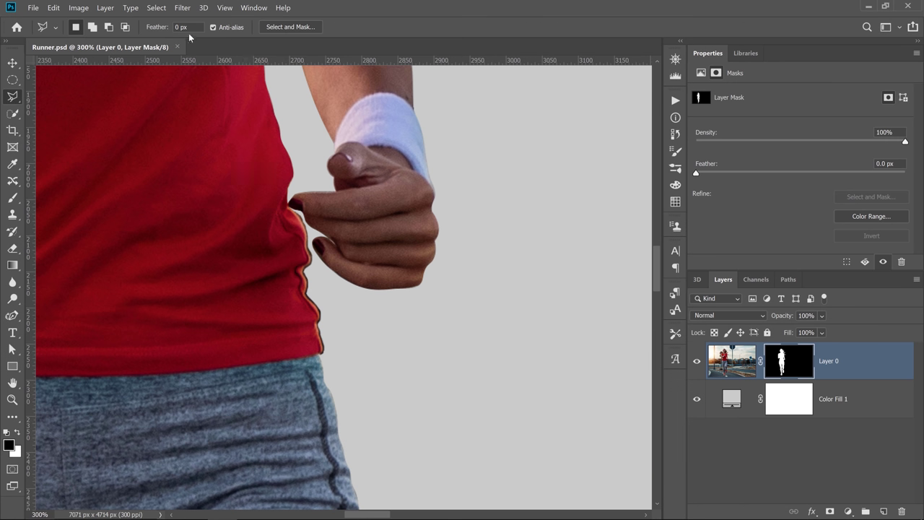
# Step: Shrink the runner's mask with a 3-pixel Minimum filter to remove its edge fringe
pyautogui.click(182, 8)
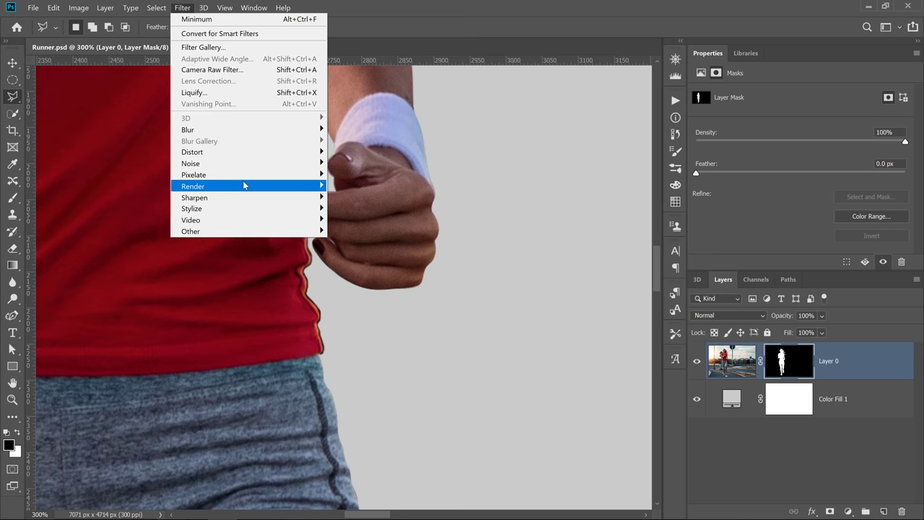
pyautogui.moveTo(257, 233)
pyautogui.click(363, 277)
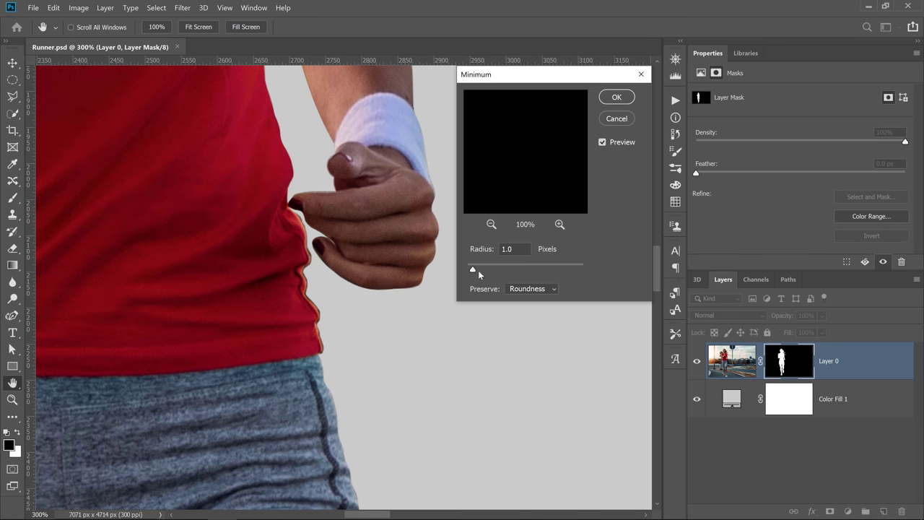
pyautogui.moveTo(473, 268); pyautogui.dragTo(486, 269)
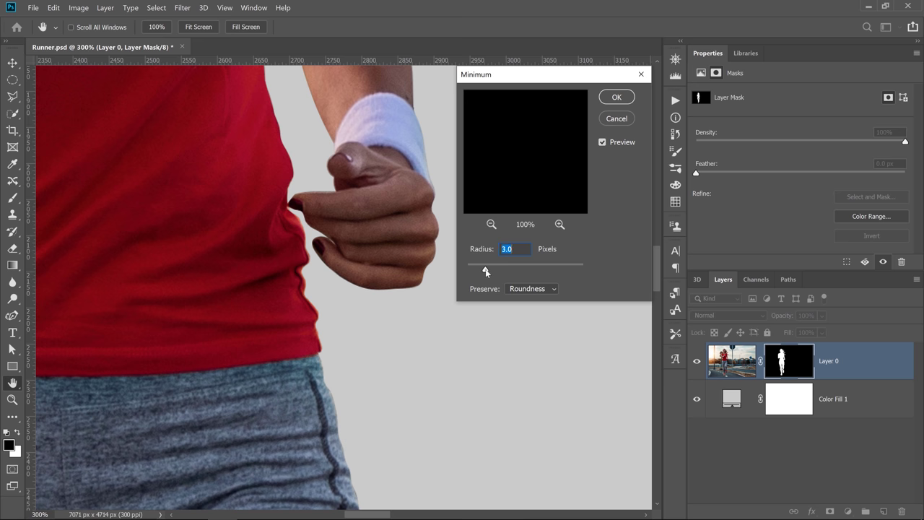
pyautogui.click(616, 98)
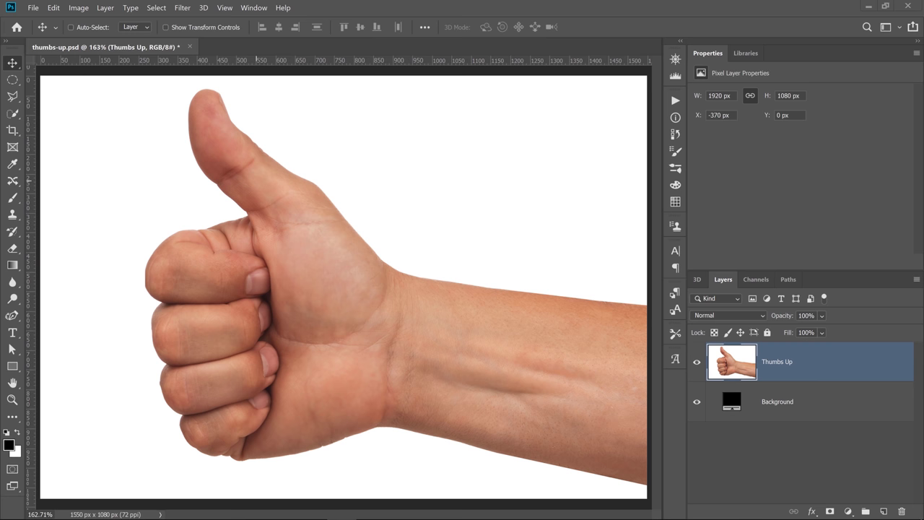
# Step: Toggle the hand layer to inspect the background, then select the hand with Quick Selection and Select Subject
pyautogui.click(696, 367)
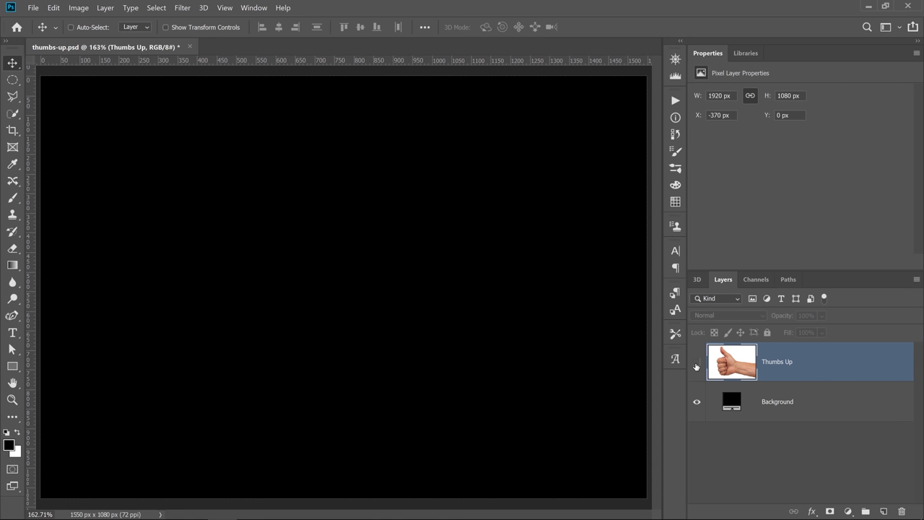
pyautogui.click(696, 367)
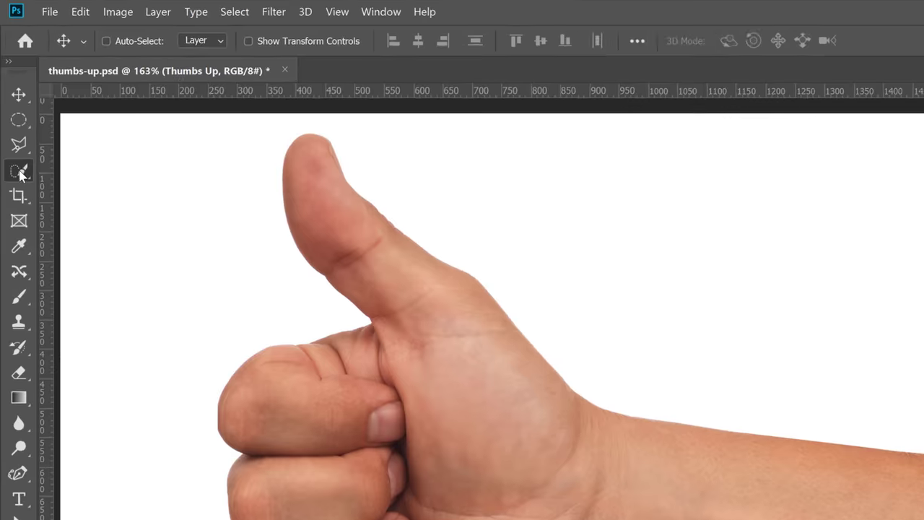
pyautogui.click(16, 114)
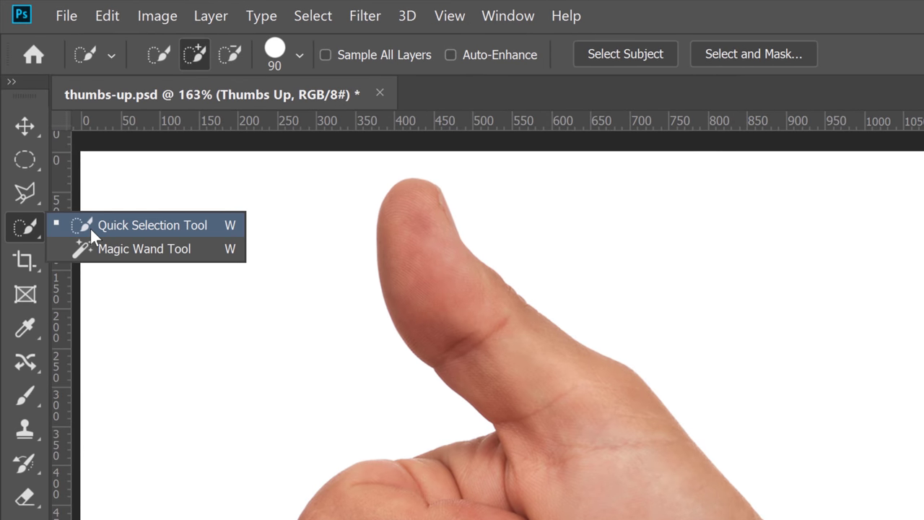
pyautogui.click(89, 225)
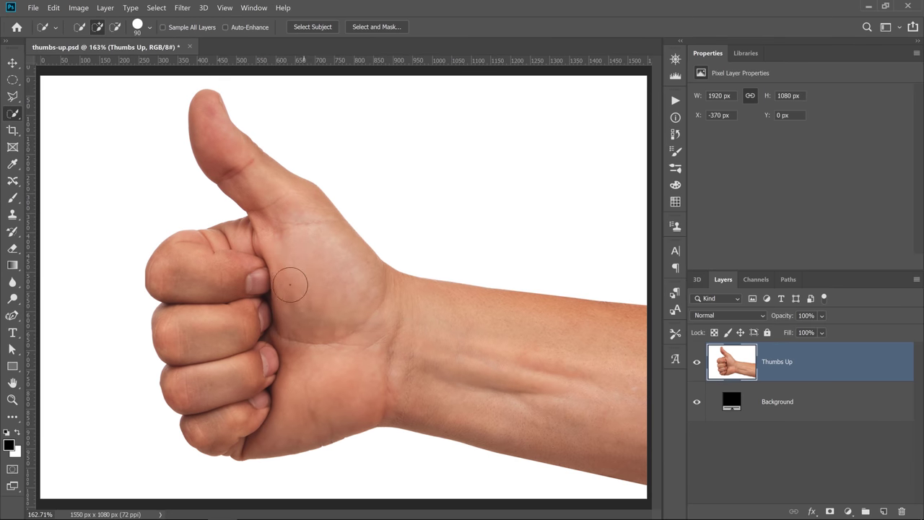
pyautogui.moveTo(299, 295)
pyautogui.mouseDown()
pyautogui.moveTo(294, 241)
pyautogui.moveTo(276, 209)
pyautogui.moveTo(336, 317)
pyautogui.moveTo(332, 361)
pyautogui.moveTo(370, 357)
pyautogui.mouseUp()
pyautogui.hotkey('ctrl', 'd')
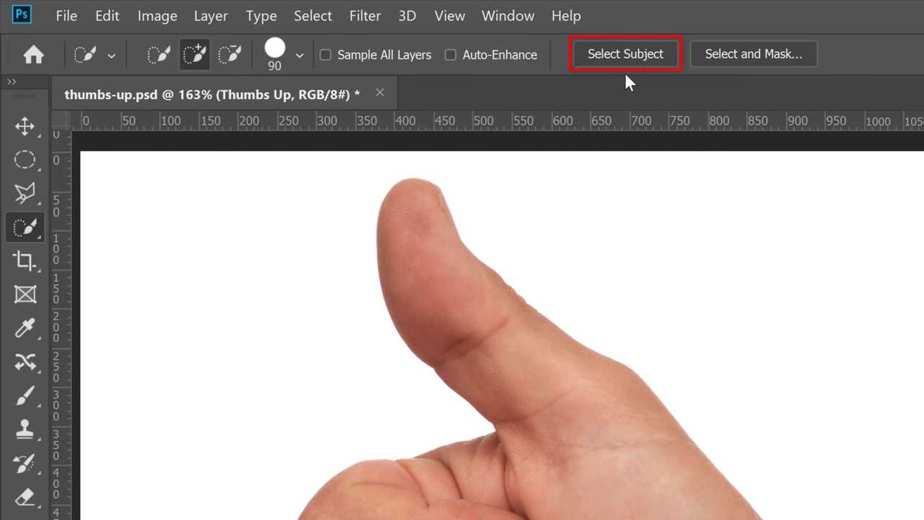
pyautogui.click(623, 56)
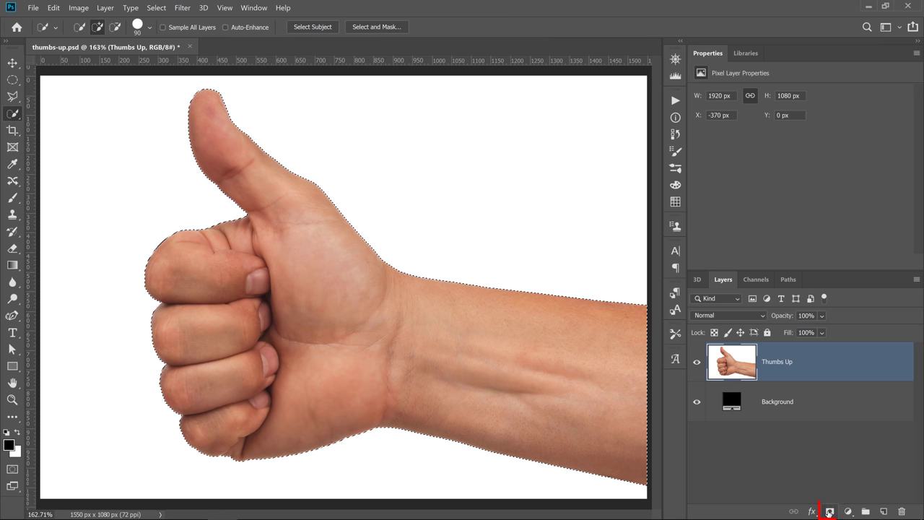
pyautogui.click(830, 511)
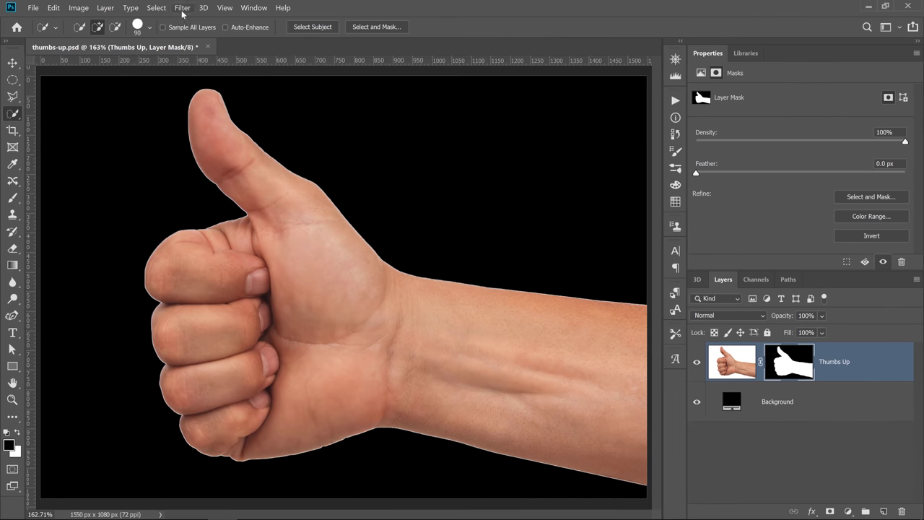
# Step: Open the Maximum filter on the hand mask and zoom its preview out and back in
pyautogui.click(182, 9)
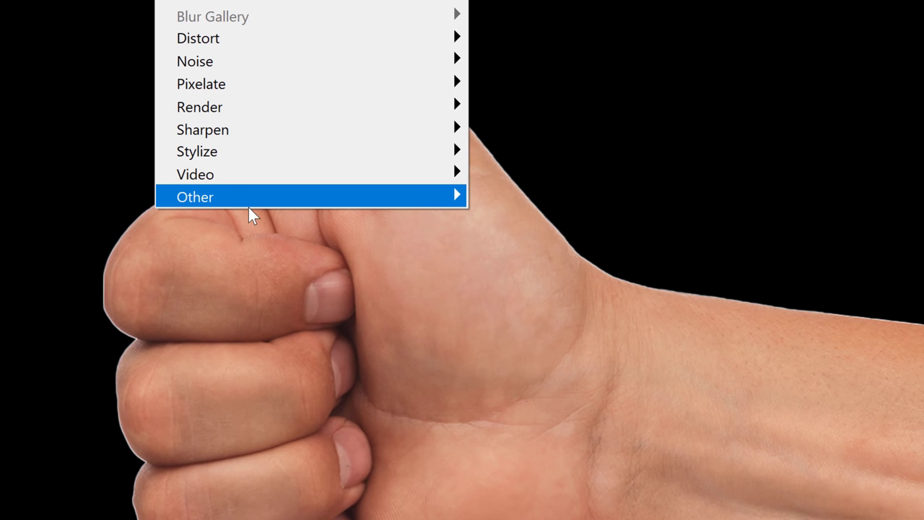
pyautogui.moveTo(219, 232)
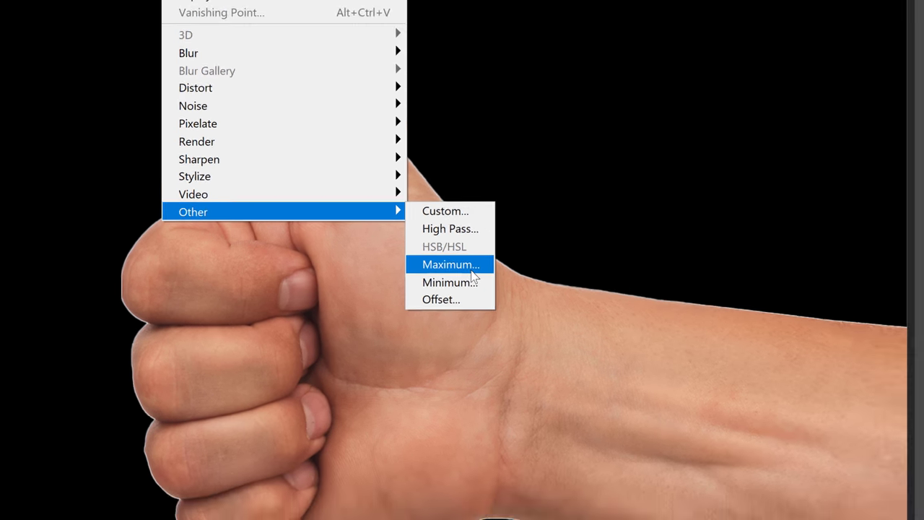
pyautogui.click(525, 265)
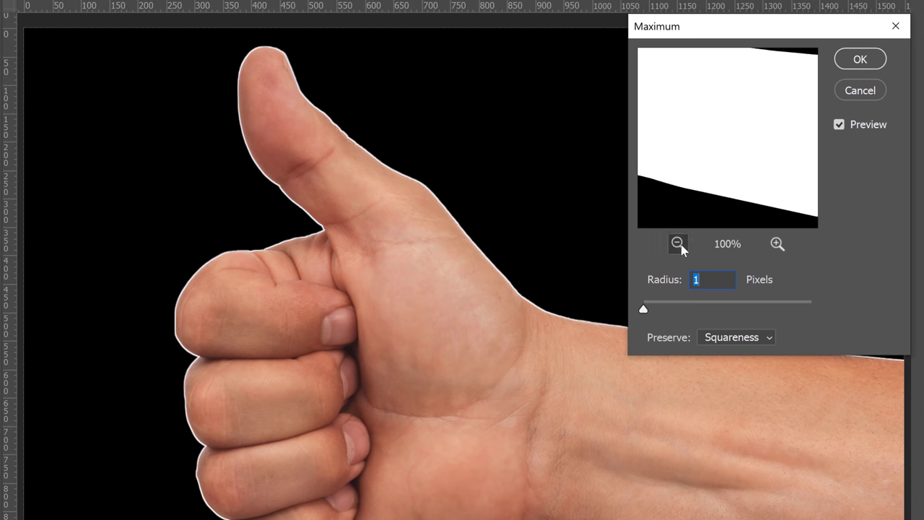
pyautogui.click(679, 244)
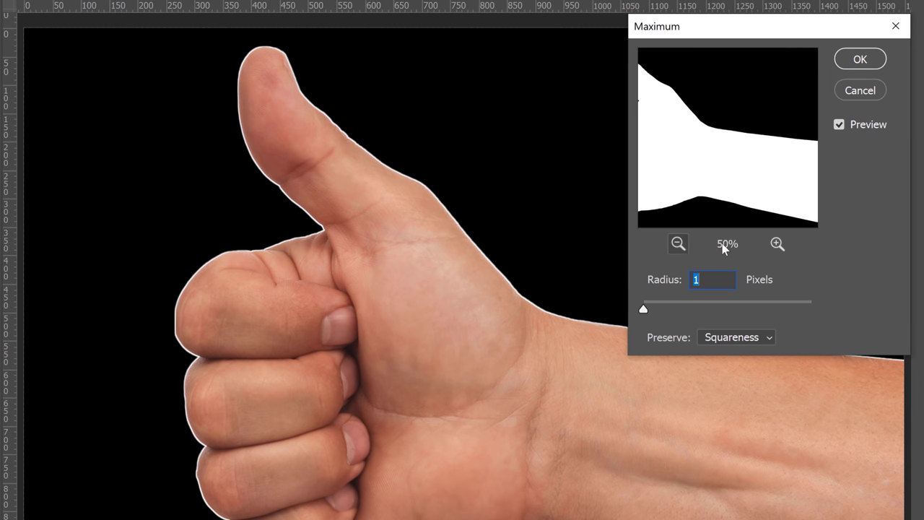
pyautogui.click(776, 244)
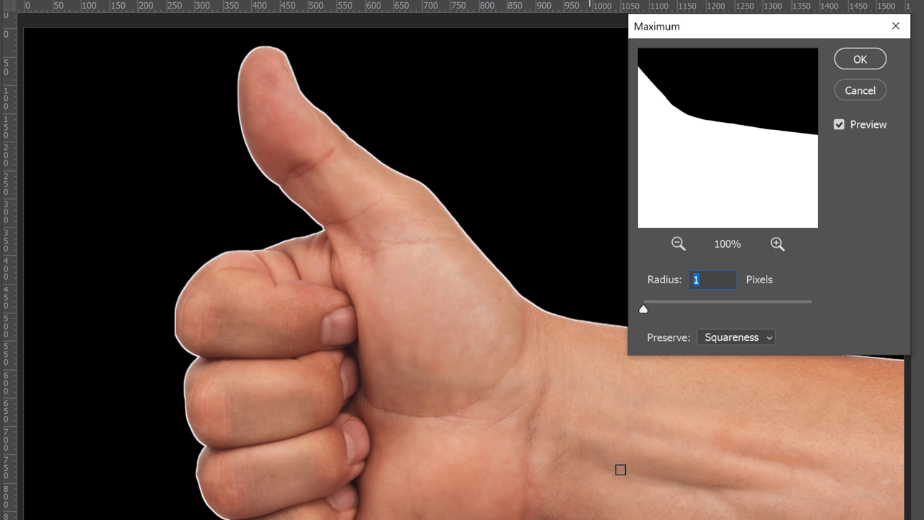
# Step: Compare the mask with and without the filter using the Preview checkbox and the P key
pyautogui.click(840, 125)
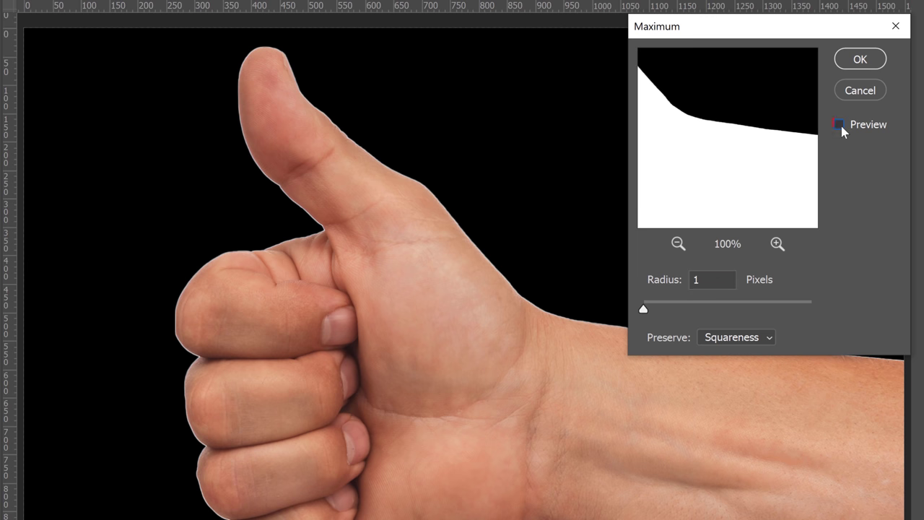
pyautogui.click(840, 125)
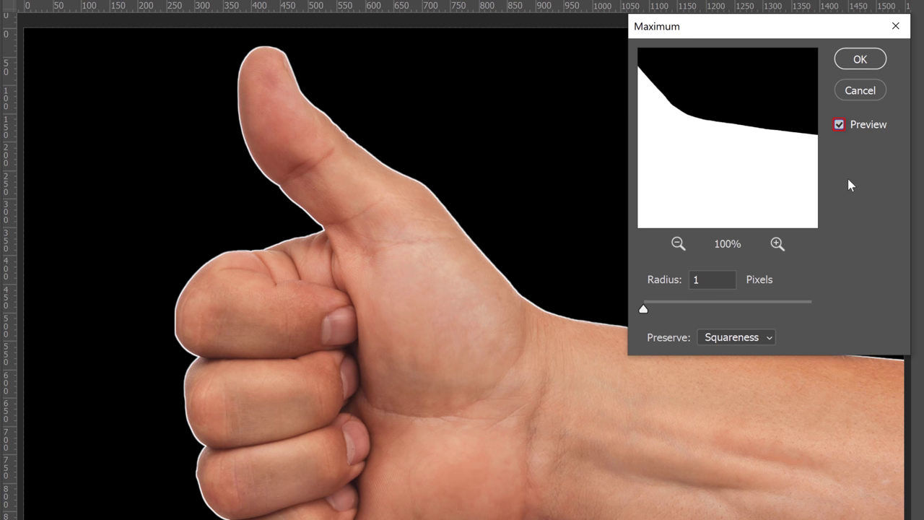
pyautogui.press('p')
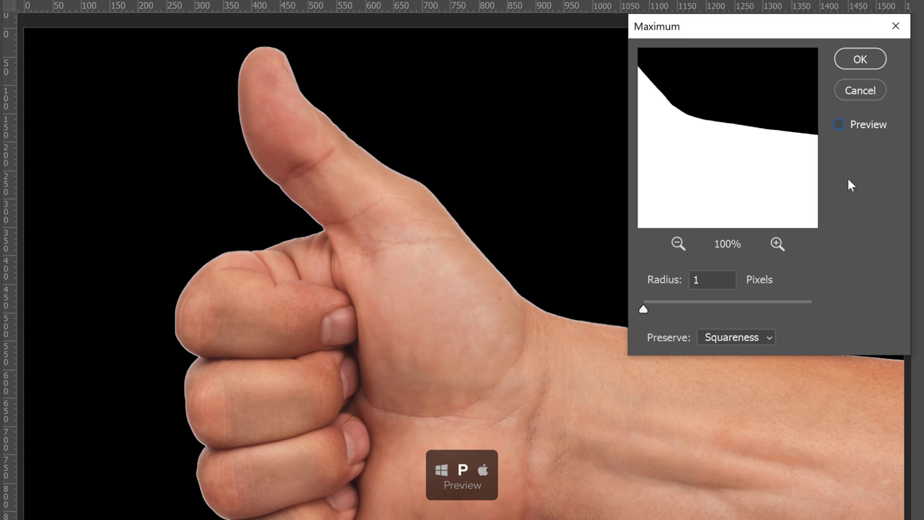
pyautogui.press('p')
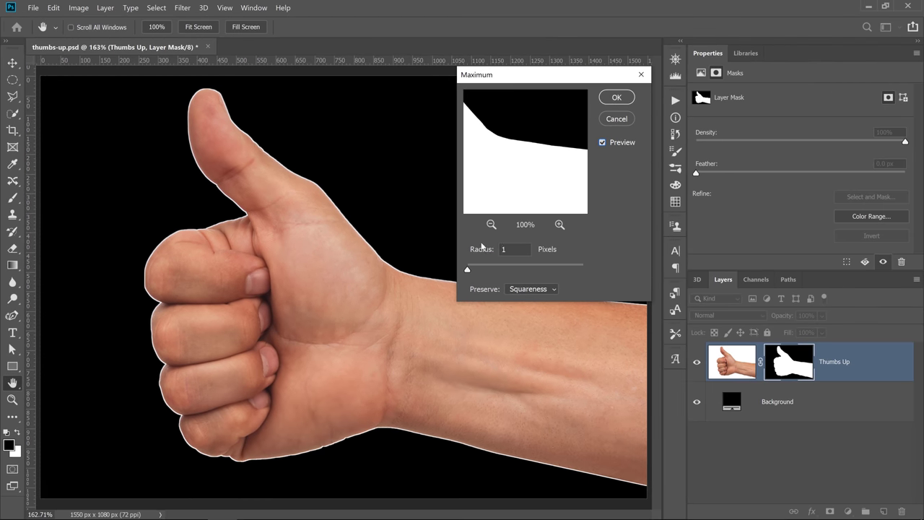
# Step: Set the Maximum radius to 28 pixels with Preserve set to Roundness for a thick rounded outline
pyautogui.moveTo(468, 269); pyautogui.dragTo(477, 272)
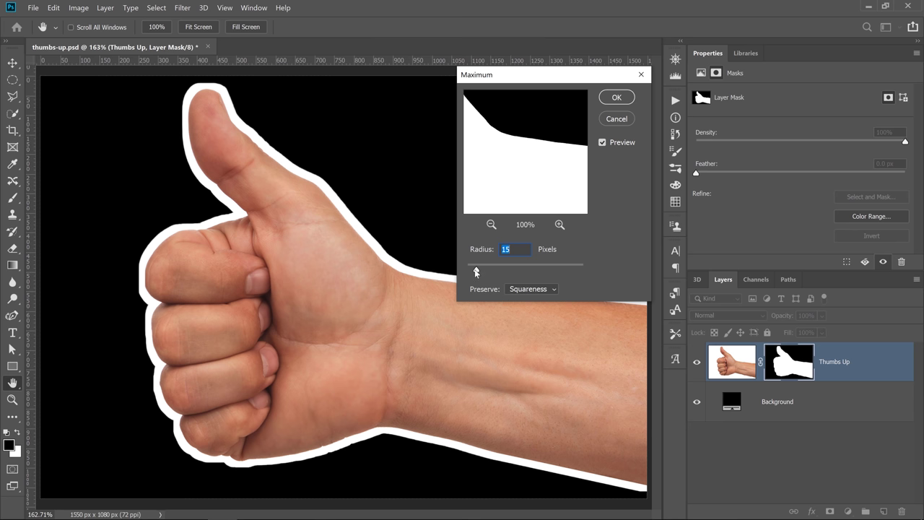
pyautogui.moveTo(478, 269); pyautogui.dragTo(485, 271)
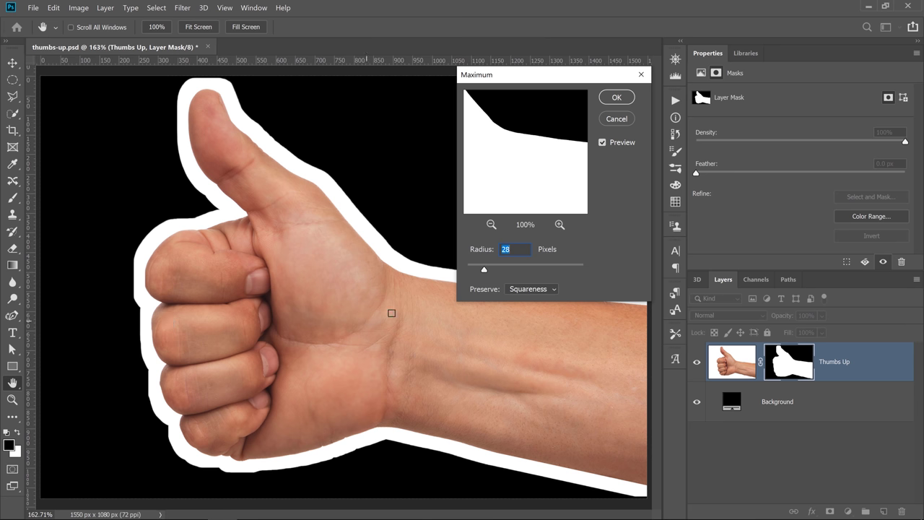
pyautogui.click(530, 288)
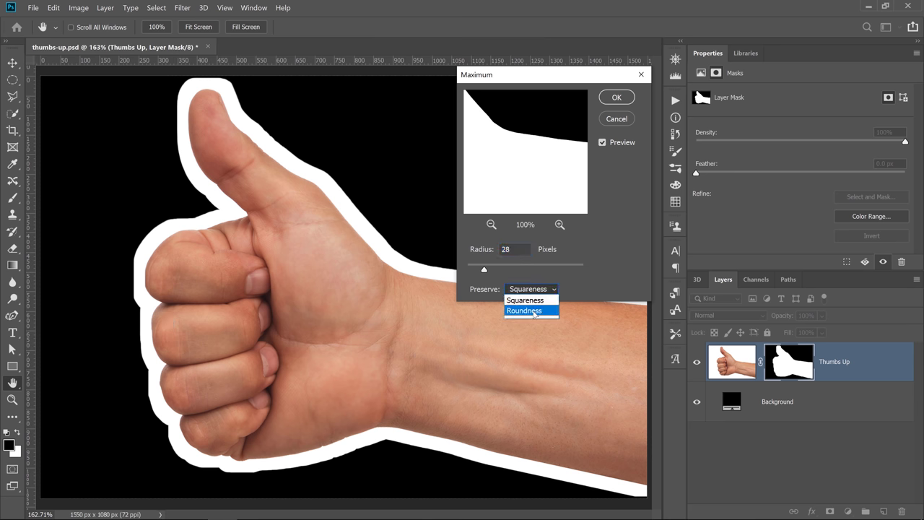
pyautogui.click(533, 311)
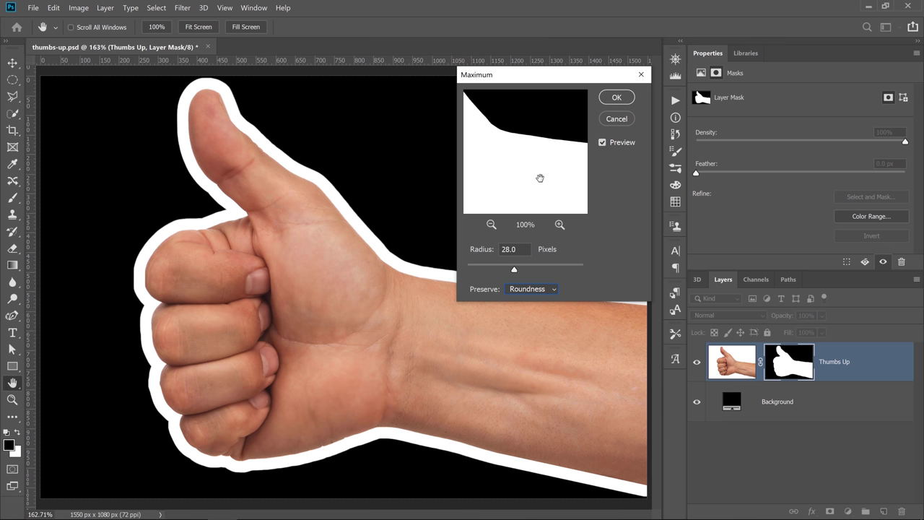
# Step: Cancel the Maximum filter and open Minimum on the mask with Preserve set to Roundness
pyautogui.click(616, 118)
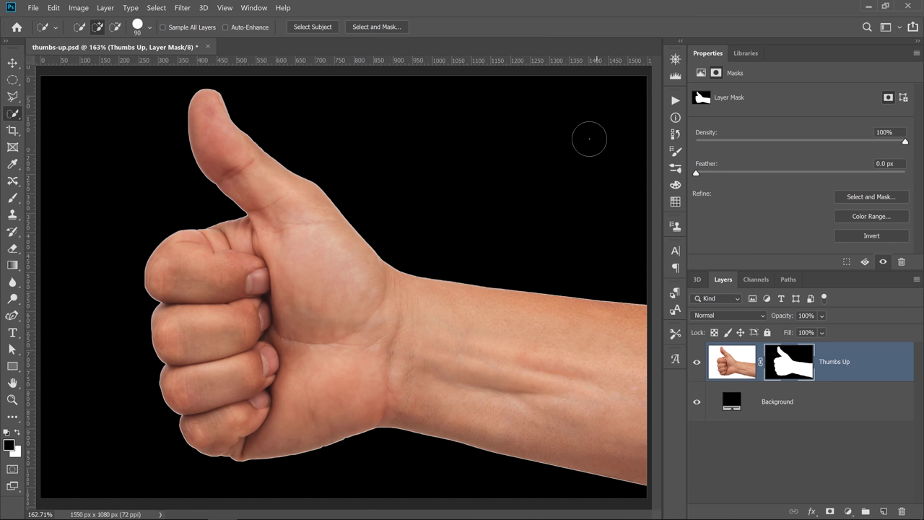
pyautogui.click(183, 9)
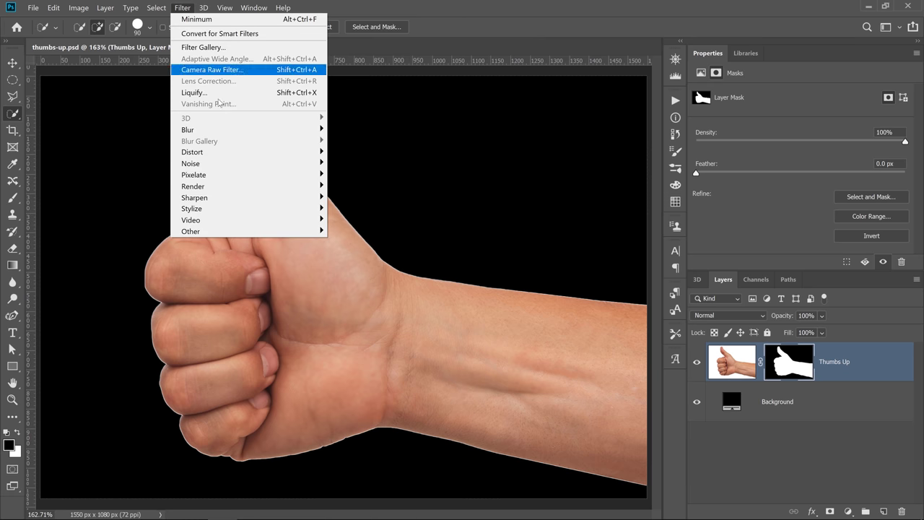
pyautogui.moveTo(306, 233)
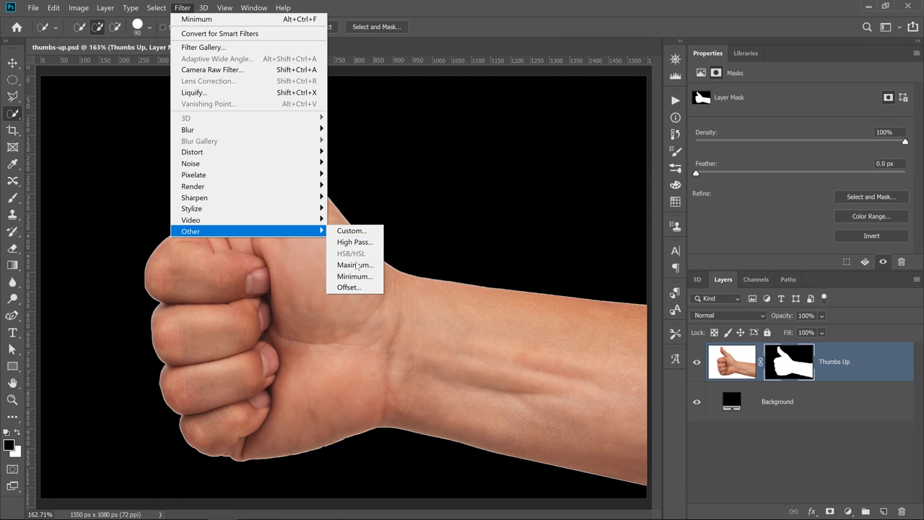
pyautogui.click(353, 276)
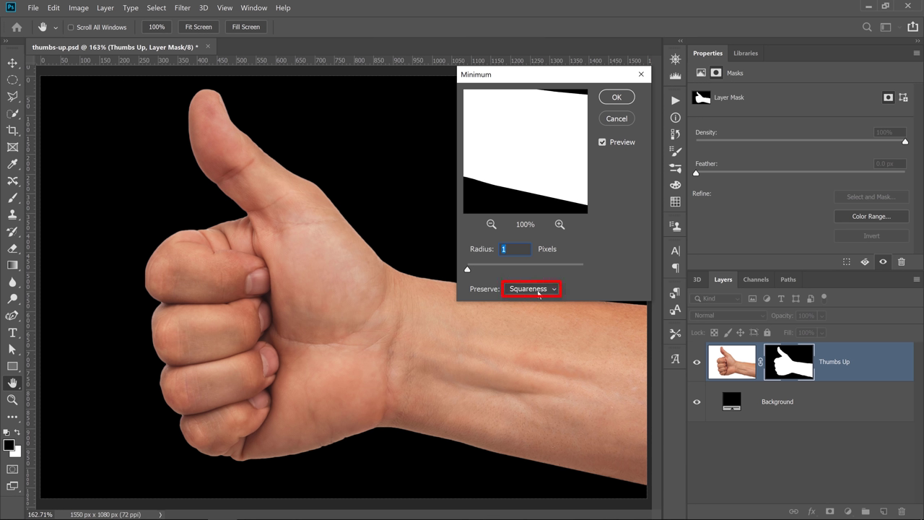
pyautogui.click(538, 293)
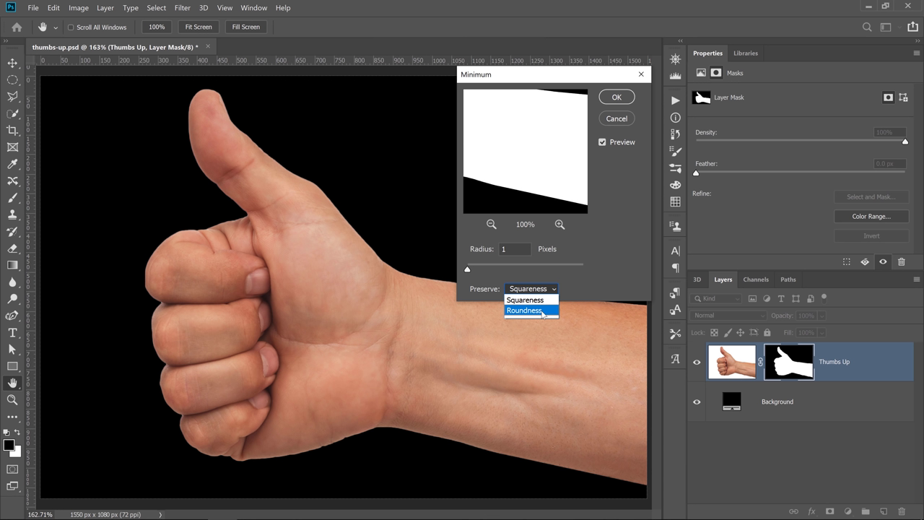
pyautogui.click(525, 310)
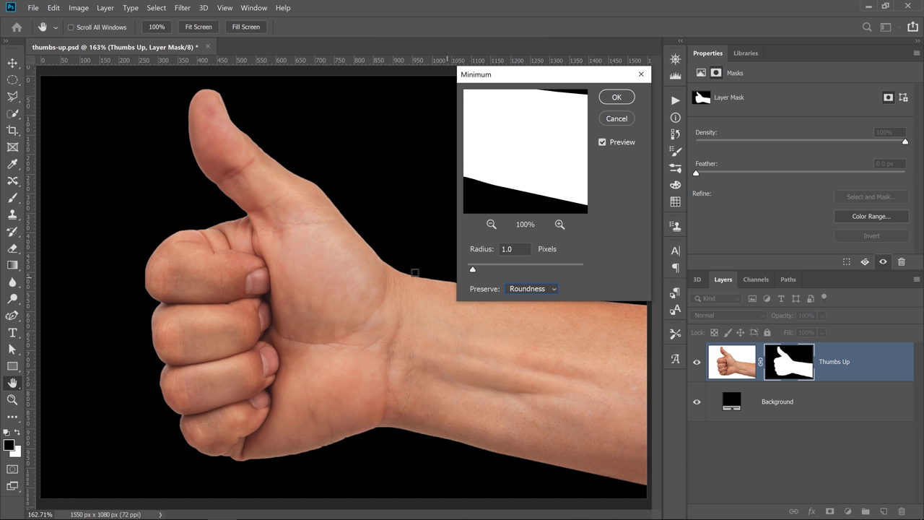
# Step: Test Minimum radius values from 0.2 up to 60.8 pixels, settling on 1.0 pixel
pyautogui.moveTo(473, 269); pyautogui.dragTo(458, 270)
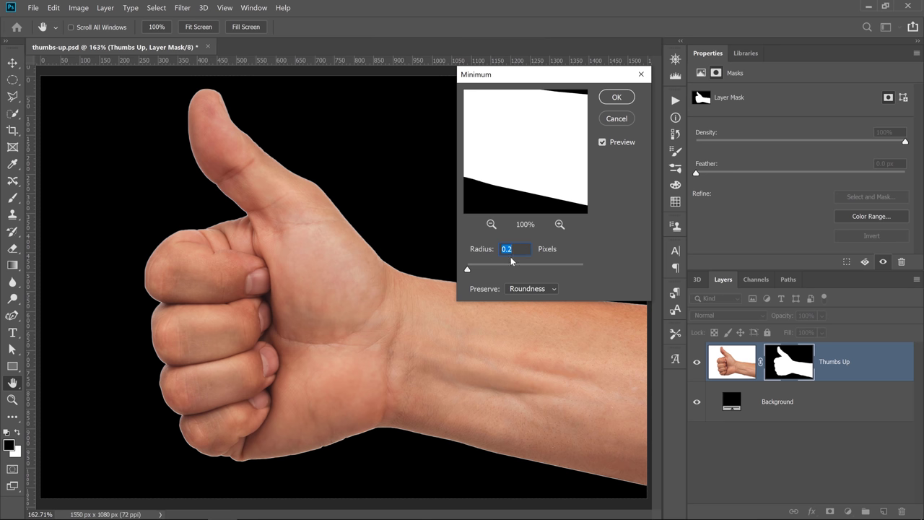
pyautogui.press('Up')
pyautogui.press('Up')
pyautogui.press('Up')
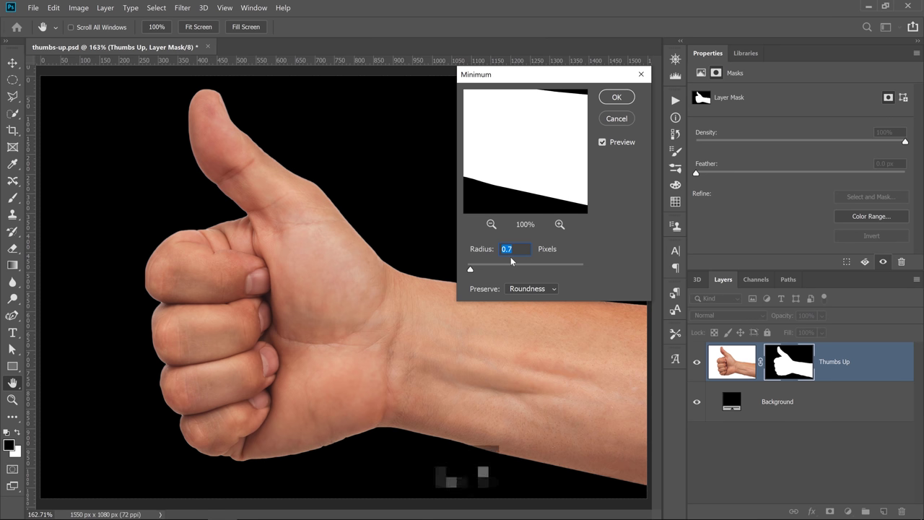
pyautogui.press('Down')
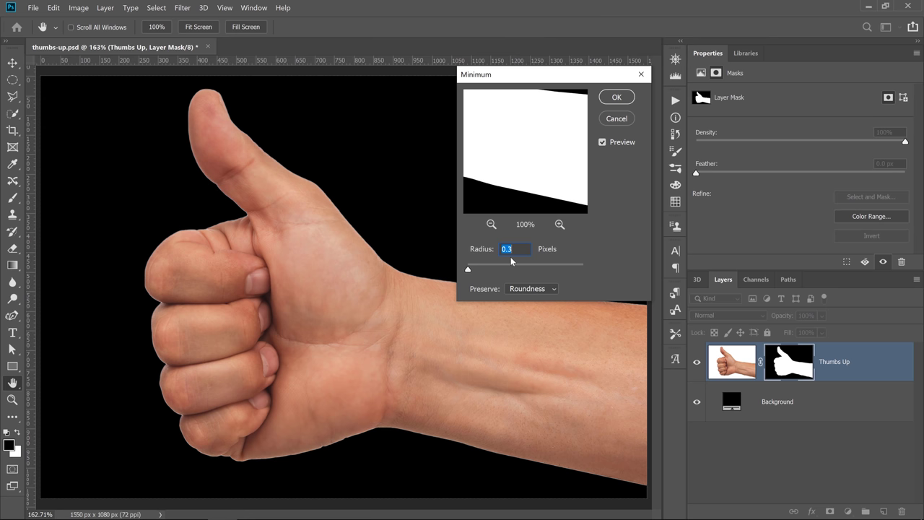
pyautogui.press('Down')
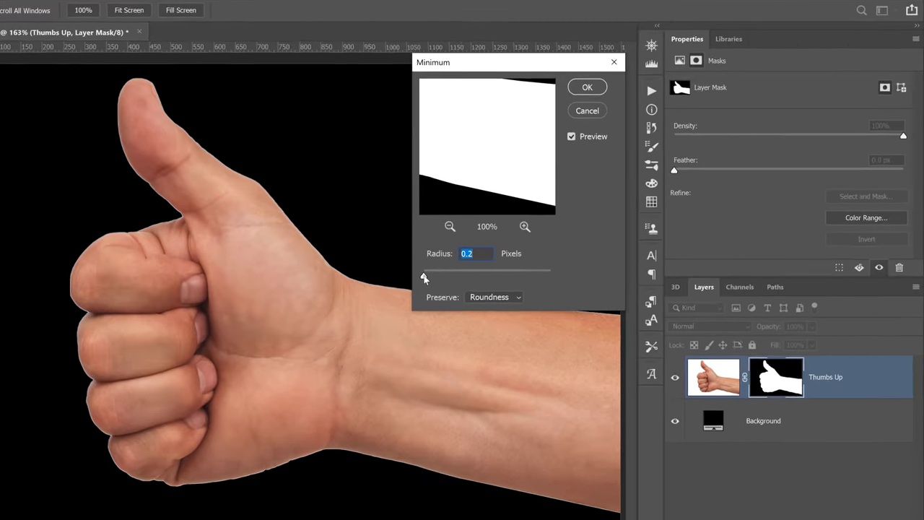
pyautogui.moveTo(469, 269); pyautogui.dragTo(521, 274)
pyautogui.moveTo(379, 294); pyautogui.dragTo(379, 294)
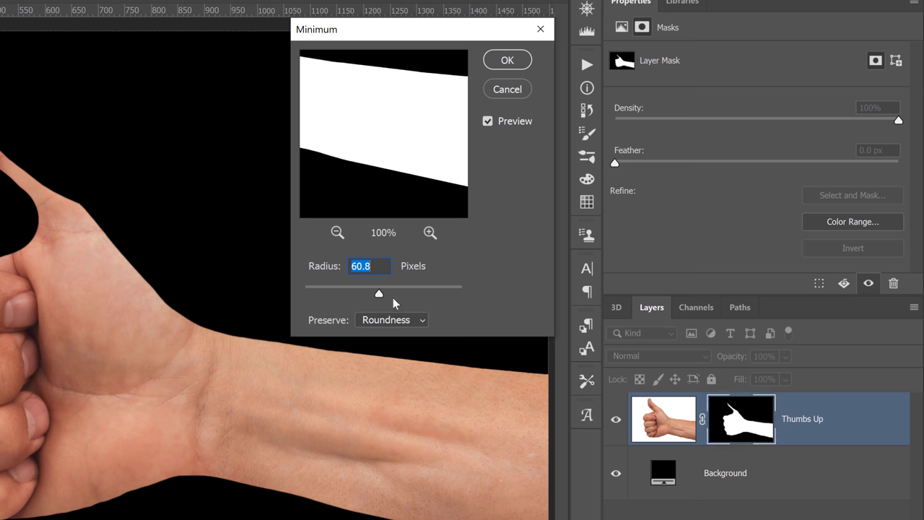
pyautogui.moveTo(380, 294); pyautogui.dragTo(311, 291)
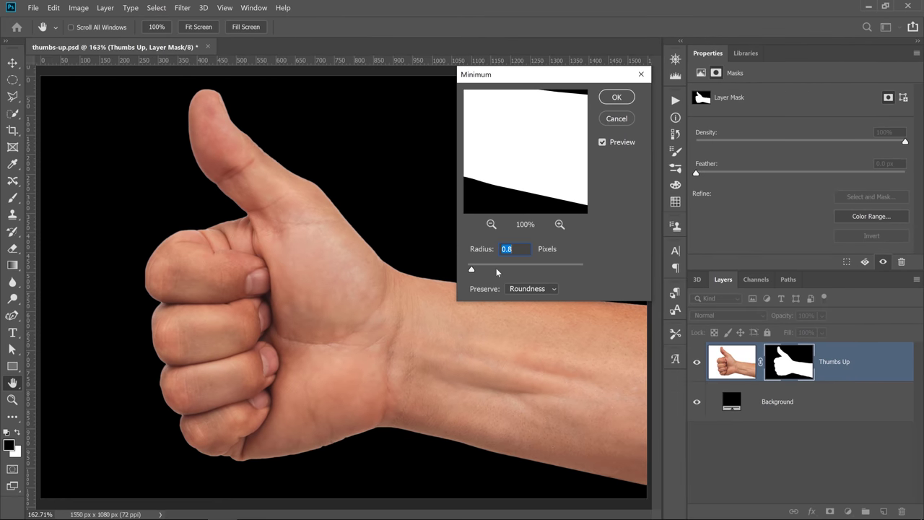
pyautogui.press('Up')
pyautogui.press('Up')
# Step: Apply the 1-pixel Minimum filter, then zoom in on the runner and pan to the red shirt
pyautogui.click(616, 97)
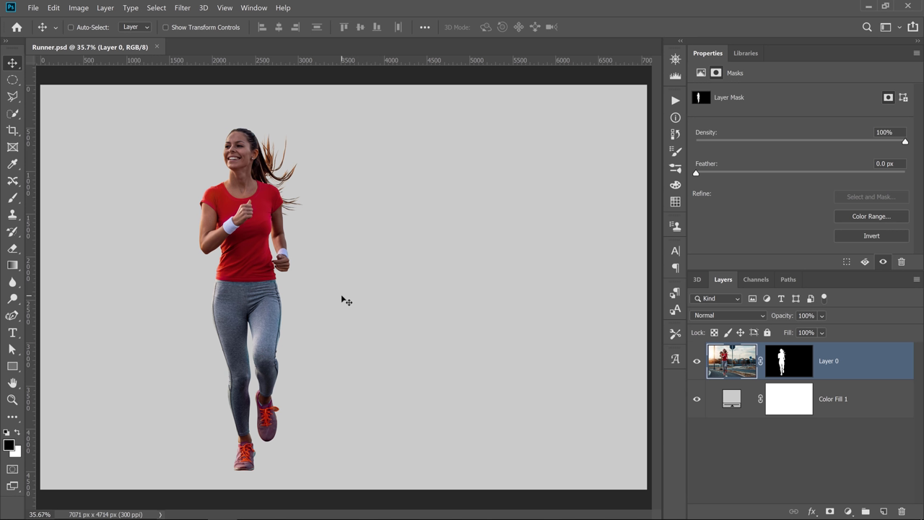
pyautogui.press('z')
pyautogui.click(218, 302)
pyautogui.click(218, 302)
pyautogui.click(218, 302)
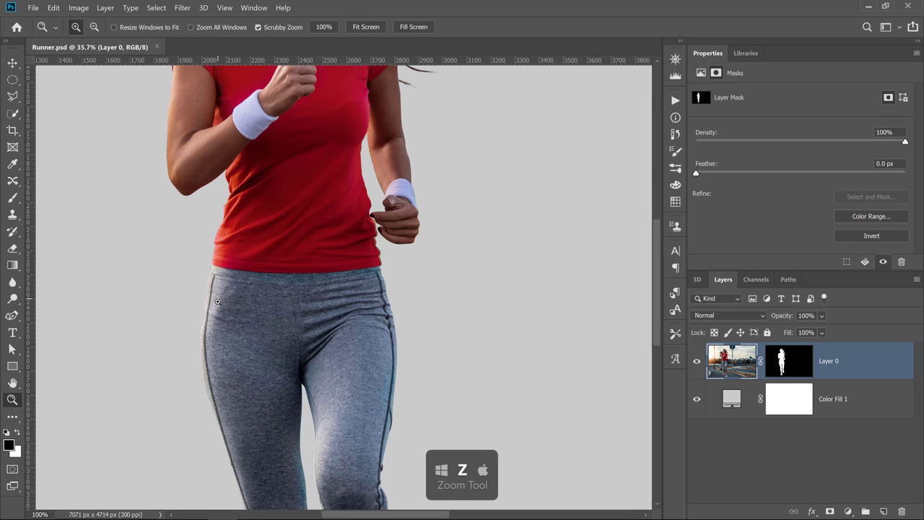
pyautogui.moveTo(441, 185); pyautogui.dragTo(401, 242)
# Step: Zoom to 300% on the shirt hem by the fist and outline the orange fringe with the Polygonal Lasso
pyautogui.click(352, 300)
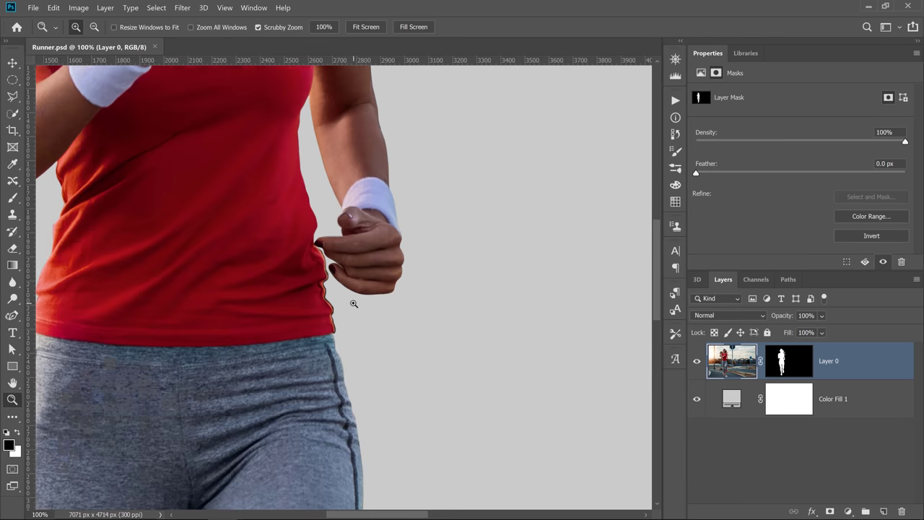
pyautogui.click(352, 300)
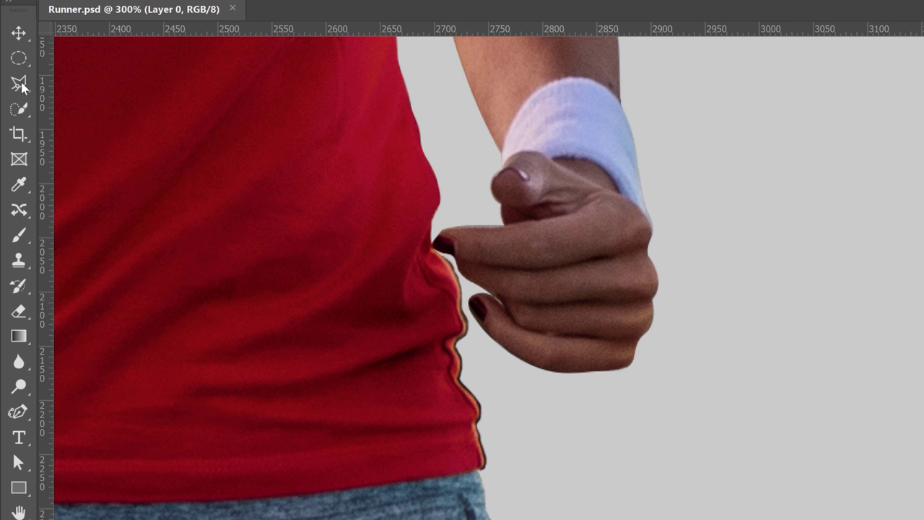
pyautogui.click(22, 86)
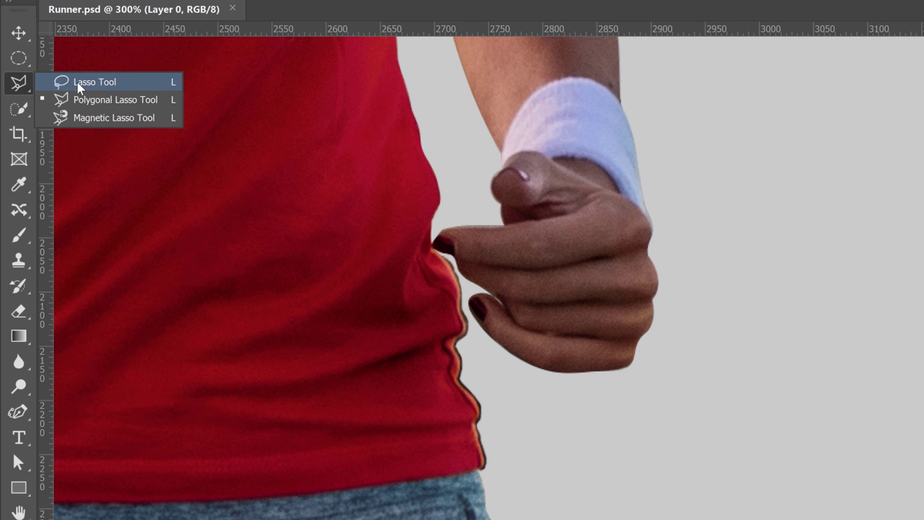
pyautogui.click(98, 98)
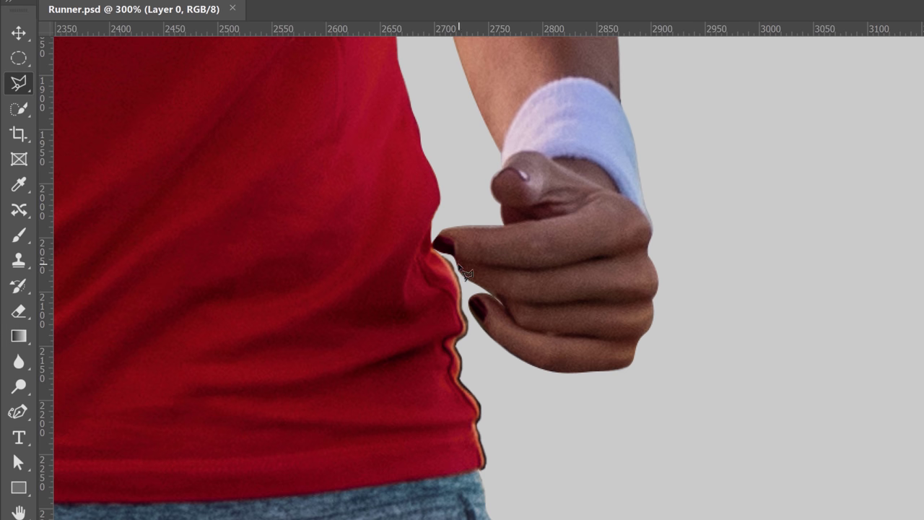
pyautogui.click(445, 428)
pyautogui.click(486, 477)
pyautogui.click(505, 427)
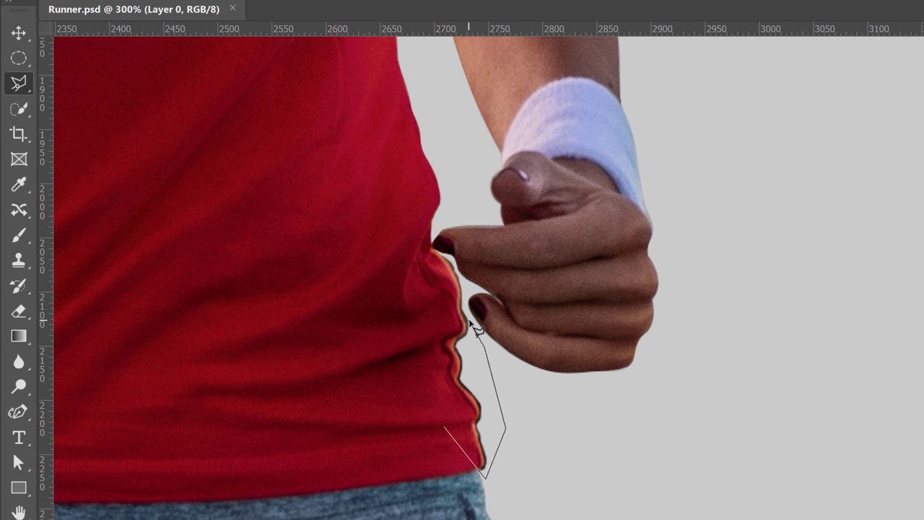
pyautogui.click(468, 308)
pyautogui.press('Escape')
pyautogui.doubleClick(382, 348)
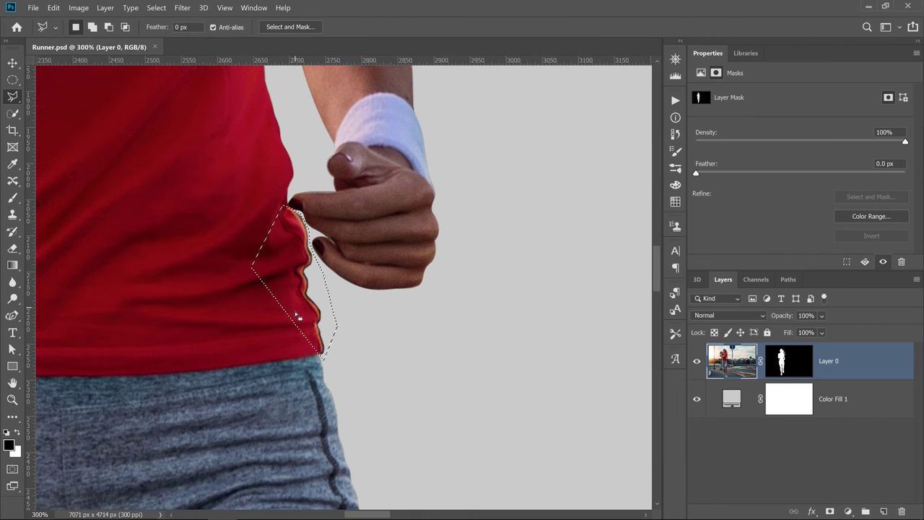
pyautogui.click(182, 7)
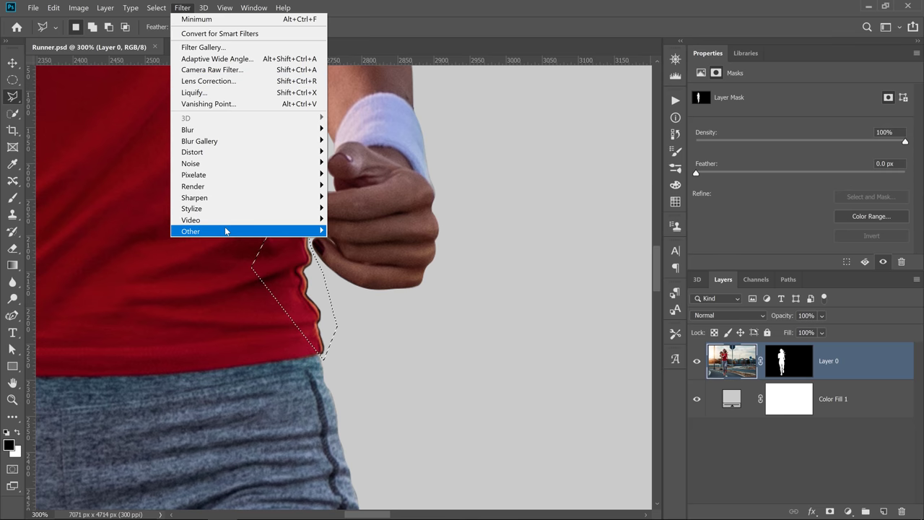
pyautogui.moveTo(226, 231)
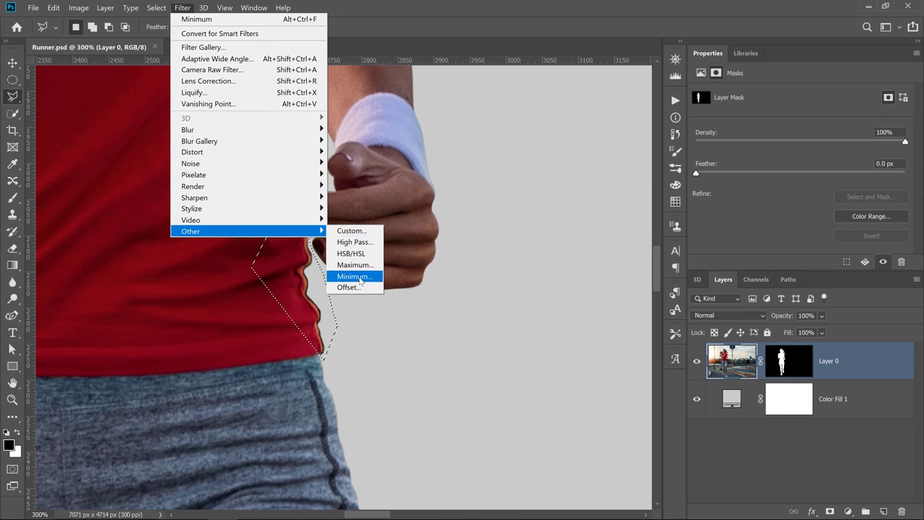
pyautogui.click(358, 276)
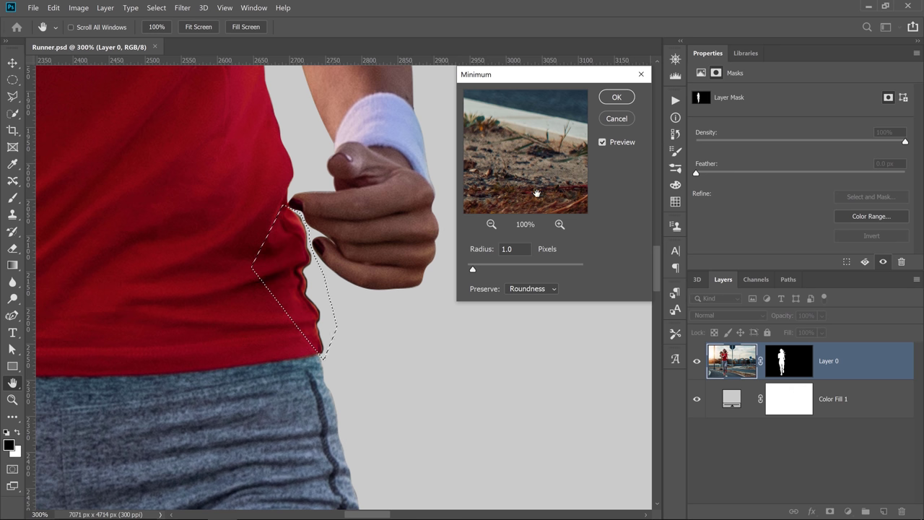
pyautogui.click(495, 269)
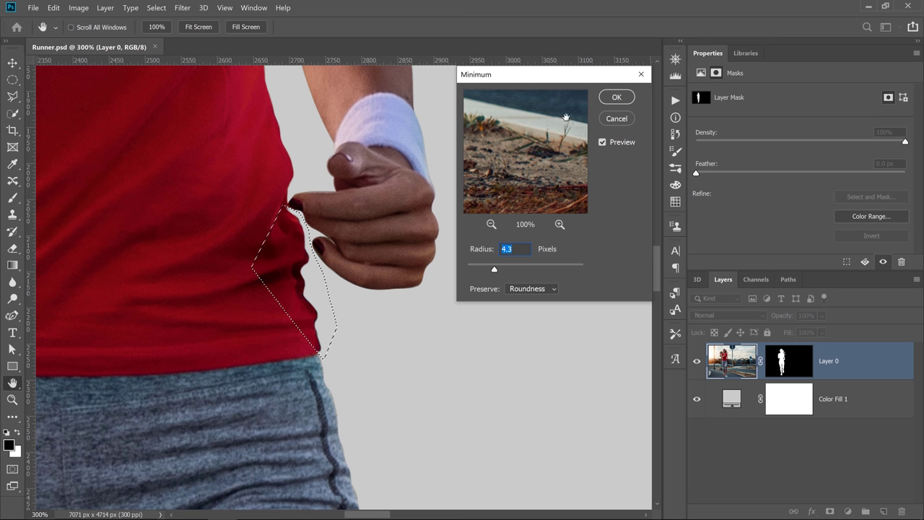
pyautogui.click(617, 119)
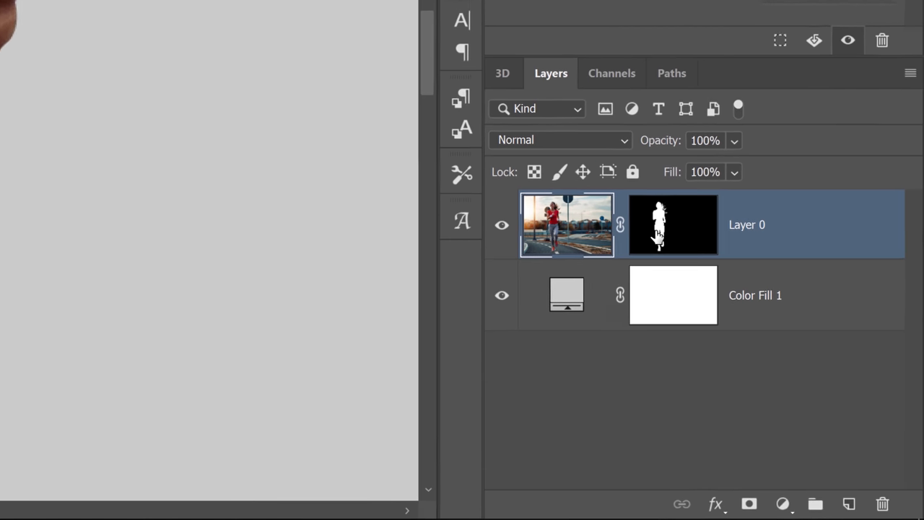
# Step: Target Layer 0's mask and hide Extras with Ctrl+H, toggling the selection outline to confirm
pyautogui.click(639, 214)
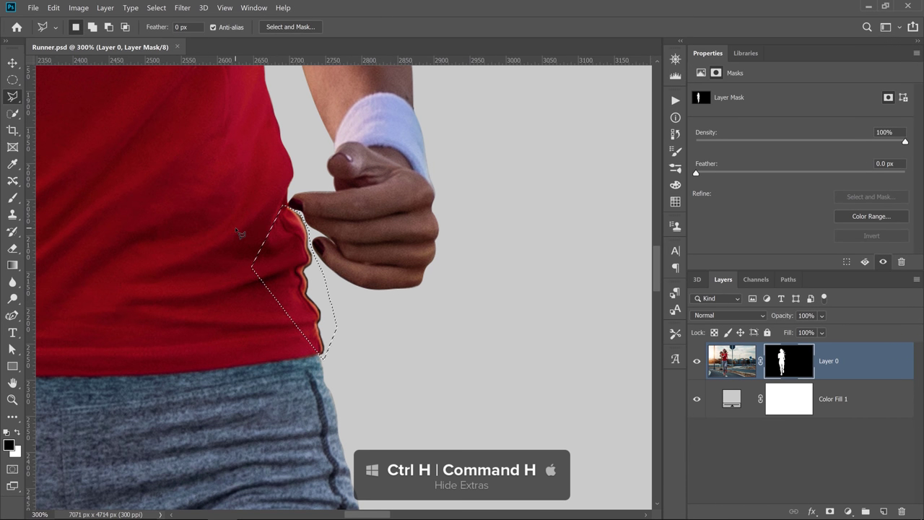
pyautogui.hotkey('ctrl', 'h')
pyautogui.click(224, 10)
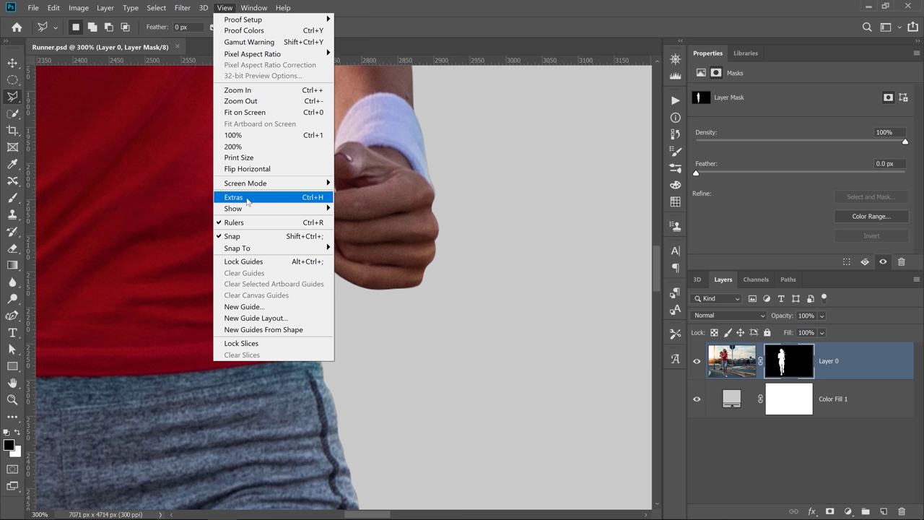
pyautogui.click(247, 200)
pyautogui.click(224, 9)
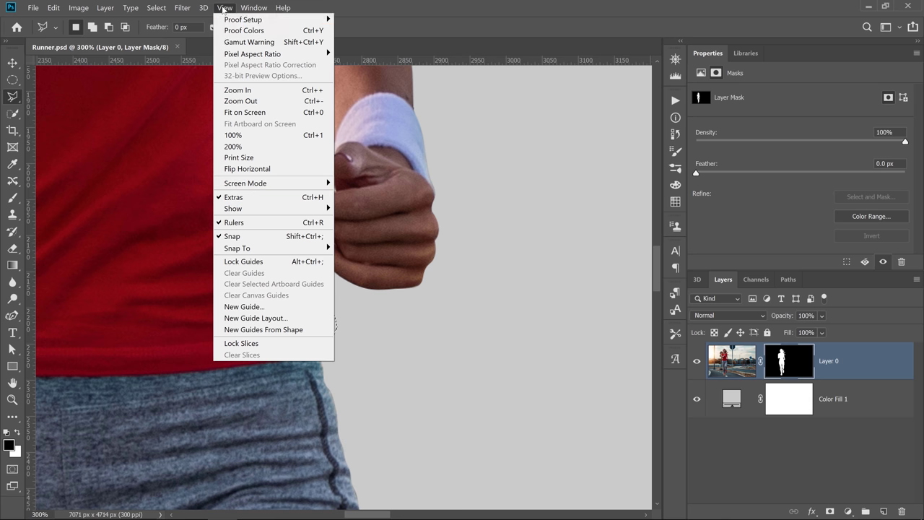
pyautogui.click(245, 197)
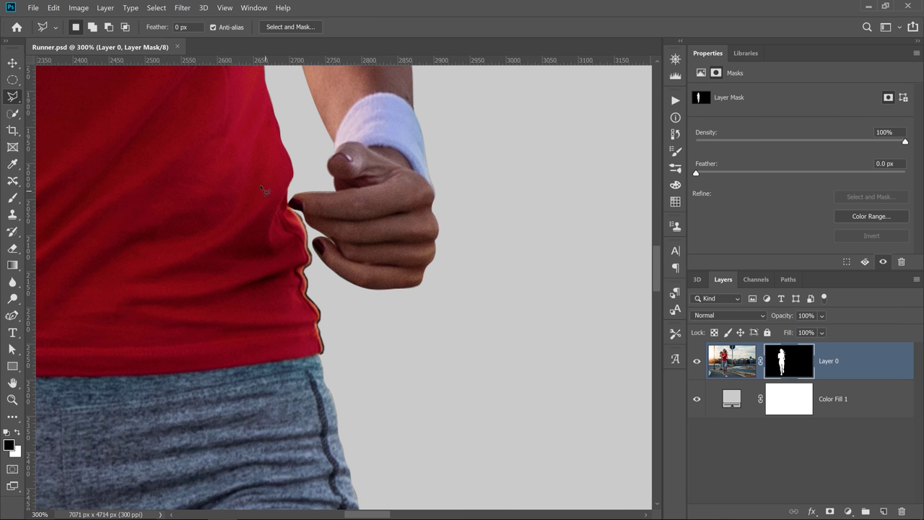
# Step: Apply a 3.0-pixel Minimum filter to Layer 0's mask after comparing the preview on and off
pyautogui.click(182, 7)
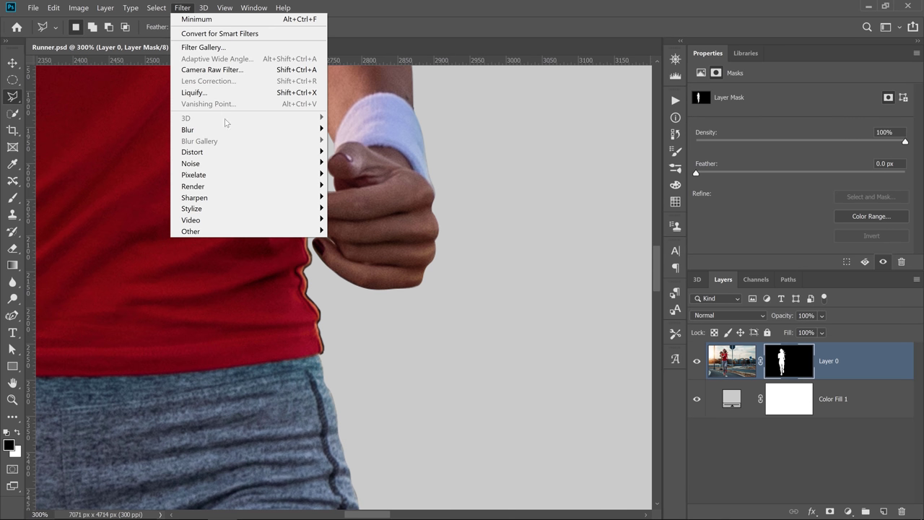
pyautogui.moveTo(259, 231)
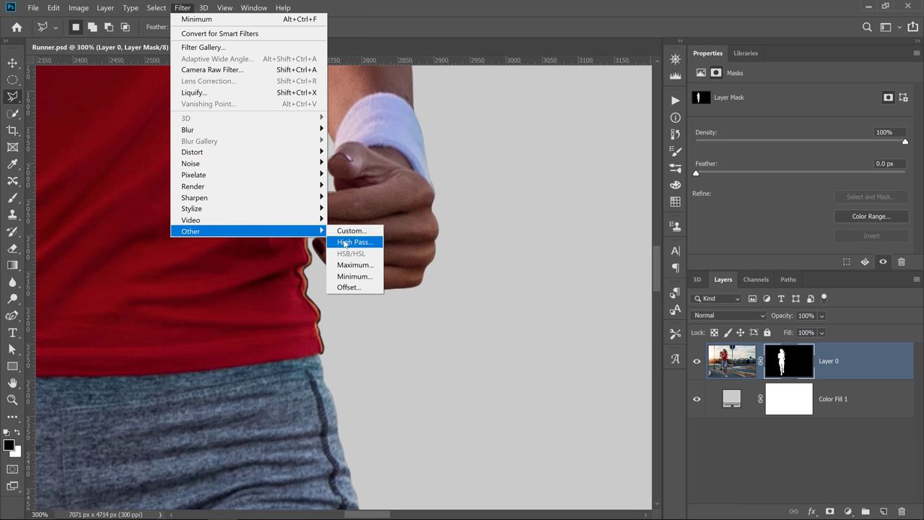
pyautogui.click(354, 276)
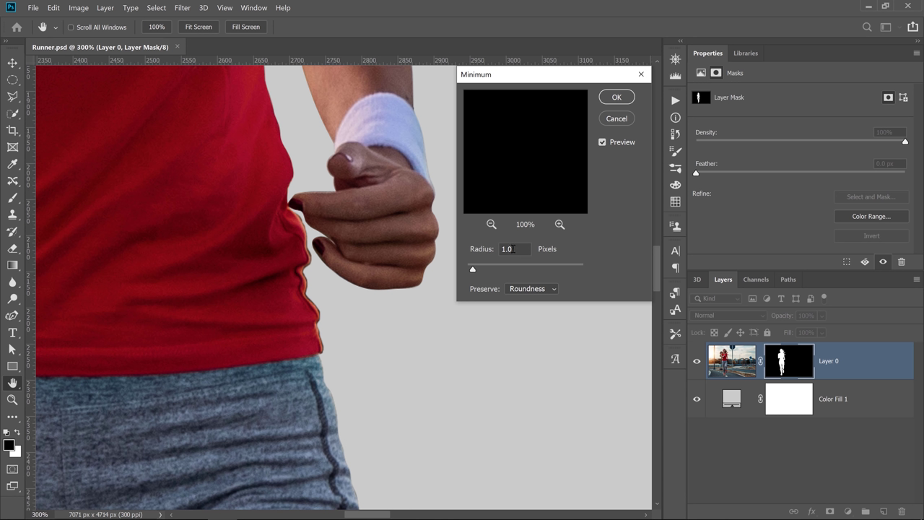
pyautogui.click(605, 144)
pyautogui.click(603, 144)
pyautogui.moveTo(474, 271); pyautogui.dragTo(476, 272)
pyautogui.moveTo(476, 272); pyautogui.dragTo(487, 270)
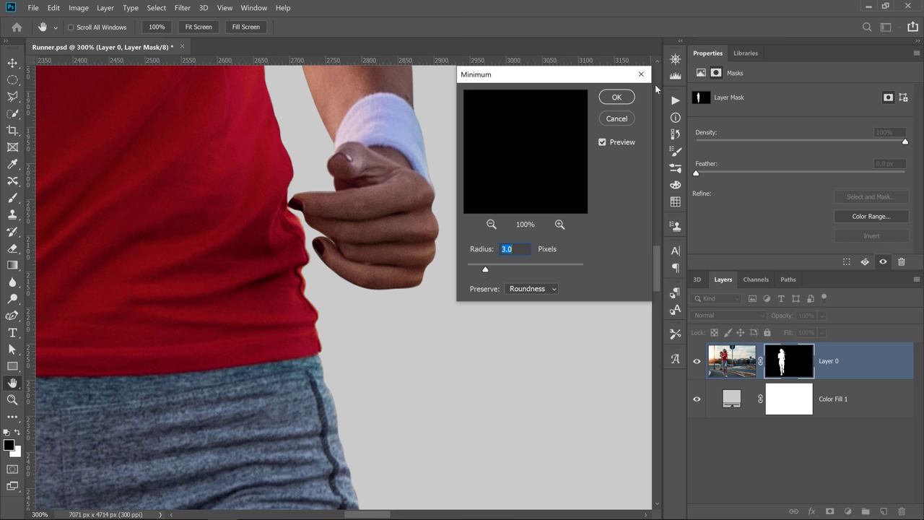
pyautogui.click(617, 97)
pyautogui.press('b')
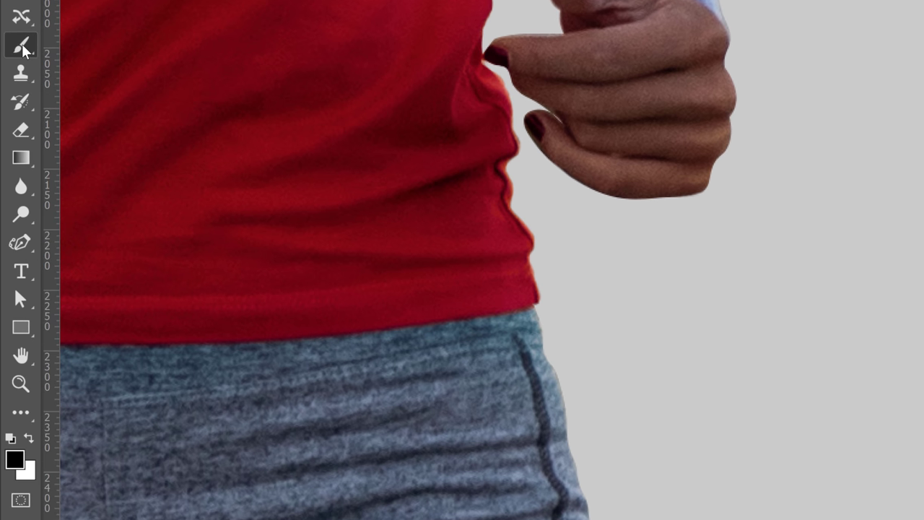
# Step: Check the brush size and hardness in the brush preset picker
pyautogui.rightClick(22, 49)
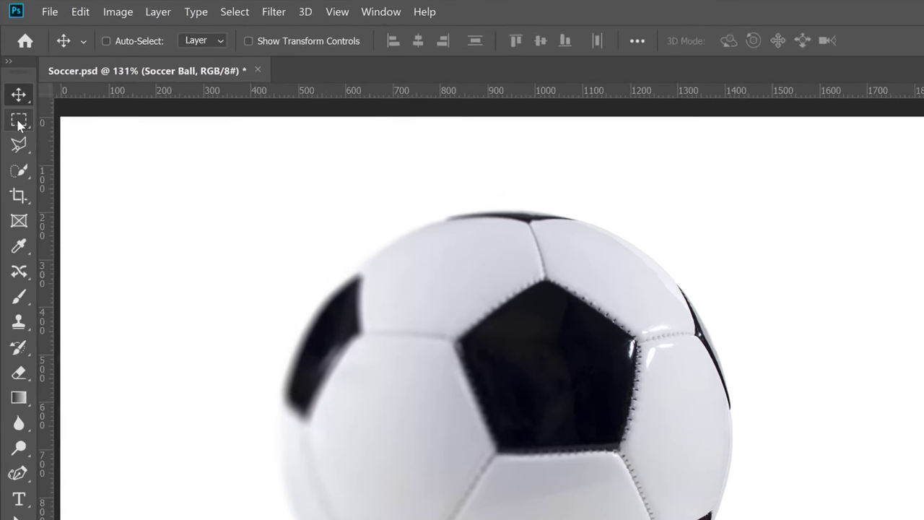
# Step: Draw an elliptical marquee around the soccer ball, enlarging and repositioning it to encircle the ball
pyautogui.click(12, 80)
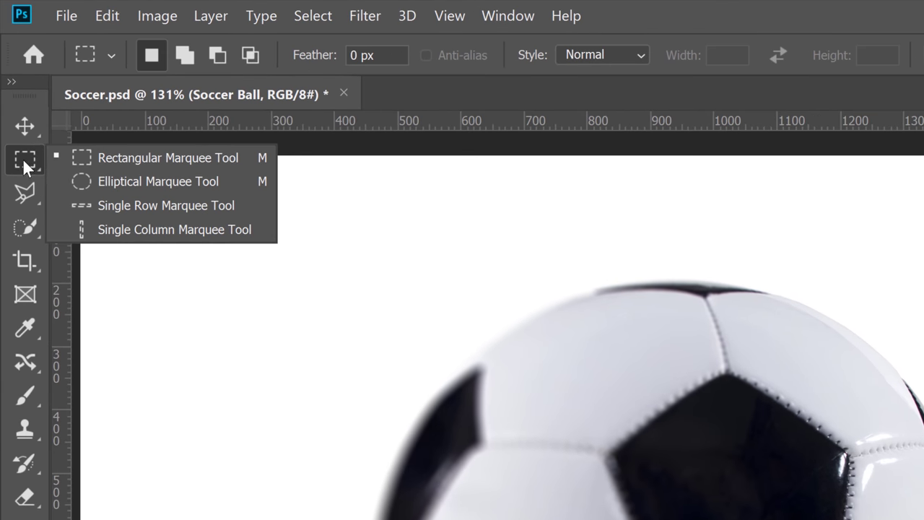
pyautogui.click(92, 181)
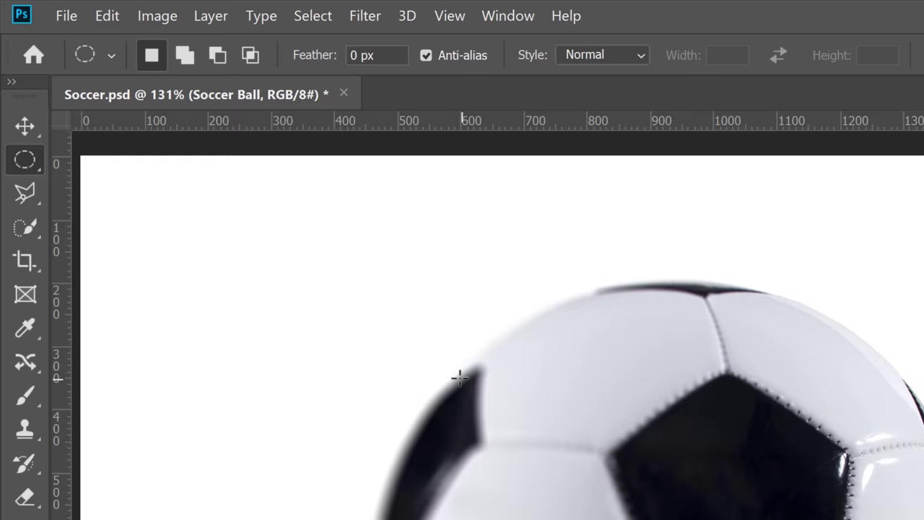
pyautogui.moveTo(462, 376); pyautogui.dragTo(824, 519)
pyautogui.moveTo(405, 376); pyautogui.dragTo(486, 441)
pyautogui.press('space')
pyautogui.press('space')
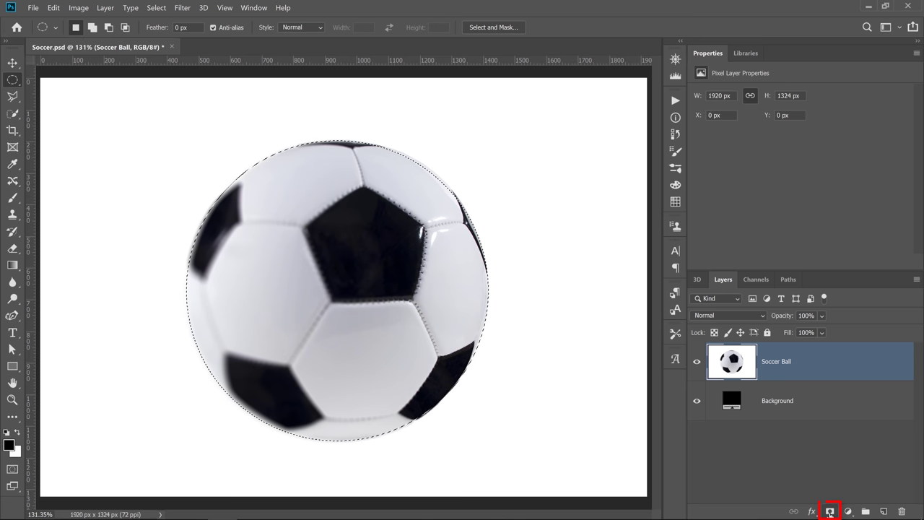
# Step: Add a layer mask to Soccer Ball from the selection and toggle the layer's visibility to compare
pyautogui.click(830, 512)
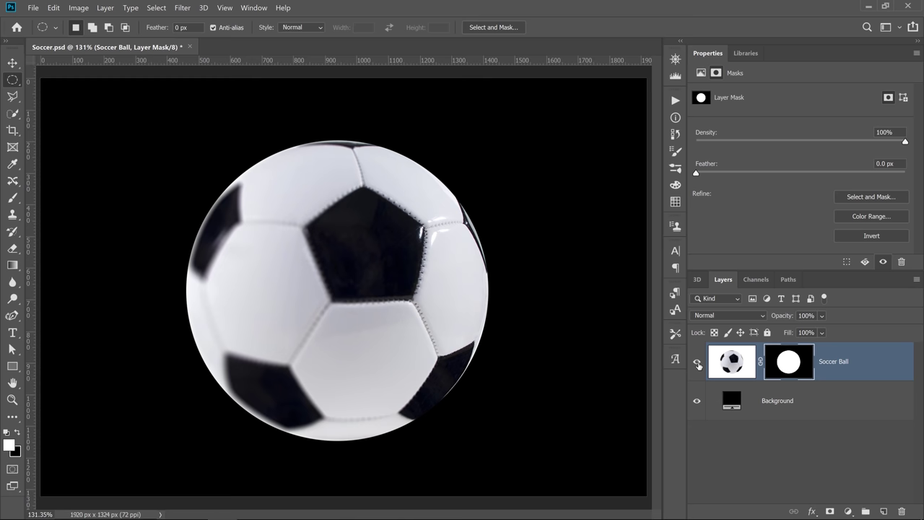
pyautogui.click(698, 365)
pyautogui.click(698, 365)
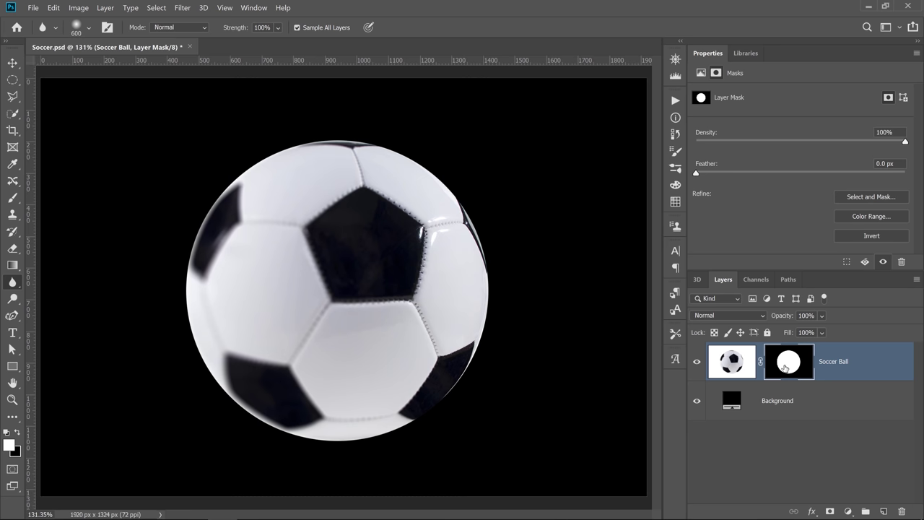
# Step: View the mask alone, blur the circle's left edge, then return to the composite view
pyautogui.keyDown('alt'); pyautogui.click(785, 364); pyautogui.keyUp('alt')
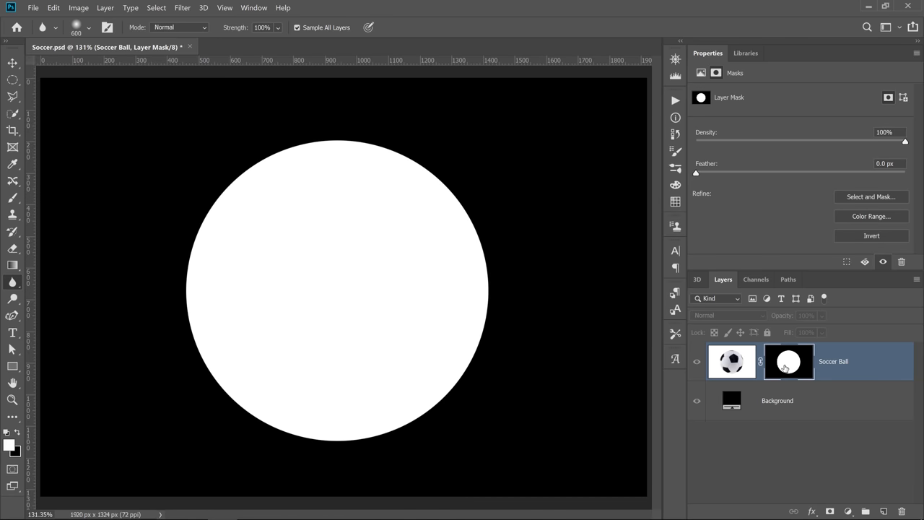
pyautogui.moveTo(206, 327)
pyautogui.mouseDown()
pyautogui.moveTo(215, 268)
pyautogui.moveTo(310, 421)
pyautogui.moveTo(330, 430)
pyautogui.moveTo(204, 284)
pyautogui.moveTo(286, 167)
pyautogui.moveTo(236, 285)
pyautogui.moveTo(312, 173)
pyautogui.moveTo(226, 208)
pyautogui.moveTo(246, 387)
pyautogui.moveTo(293, 409)
pyautogui.moveTo(226, 363)
pyautogui.moveTo(305, 414)
pyautogui.moveTo(277, 399)
pyautogui.moveTo(259, 187)
pyautogui.moveTo(270, 175)
pyautogui.moveTo(220, 344)
pyautogui.moveTo(293, 399)
pyautogui.moveTo(273, 165)
pyautogui.moveTo(284, 156)
pyautogui.moveTo(205, 247)
pyautogui.moveTo(237, 385)
pyautogui.moveTo(307, 417)
pyautogui.moveTo(211, 227)
pyautogui.moveTo(291, 149)
pyautogui.moveTo(239, 175)
pyautogui.moveTo(213, 299)
pyautogui.moveTo(305, 395)
pyautogui.moveTo(220, 308)
pyautogui.moveTo(276, 202)
pyautogui.moveTo(251, 291)
pyautogui.moveTo(302, 423)
pyautogui.moveTo(213, 233)
pyautogui.moveTo(284, 144)
pyautogui.moveTo(210, 336)
pyautogui.moveTo(256, 384)
pyautogui.moveTo(259, 322)
pyautogui.moveTo(281, 357)
pyautogui.moveTo(320, 377)
pyautogui.mouseUp()
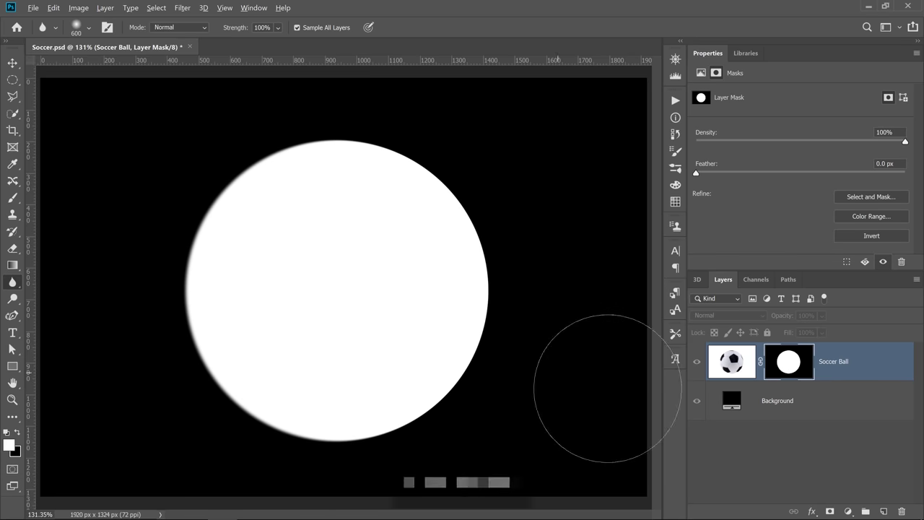
pyautogui.keyDown('alt'); pyautogui.click(793, 368); pyautogui.keyUp('alt')
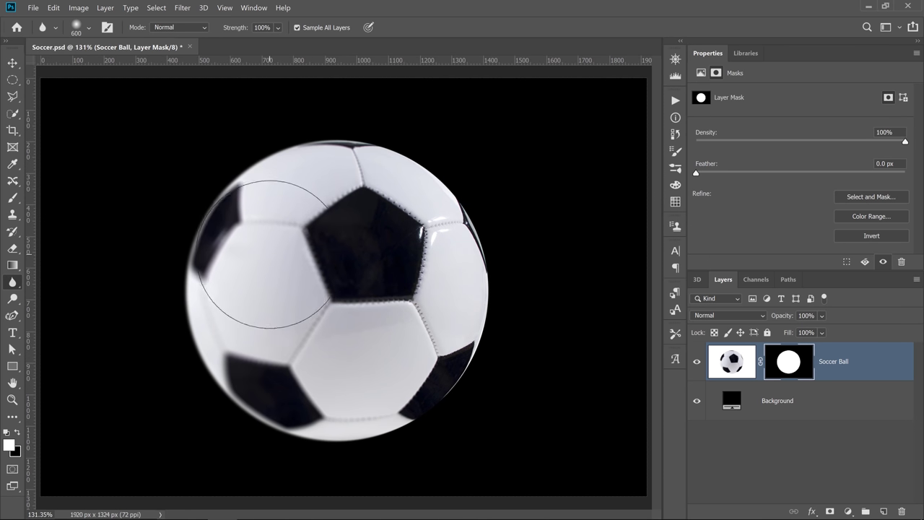
pyautogui.click(855, 198)
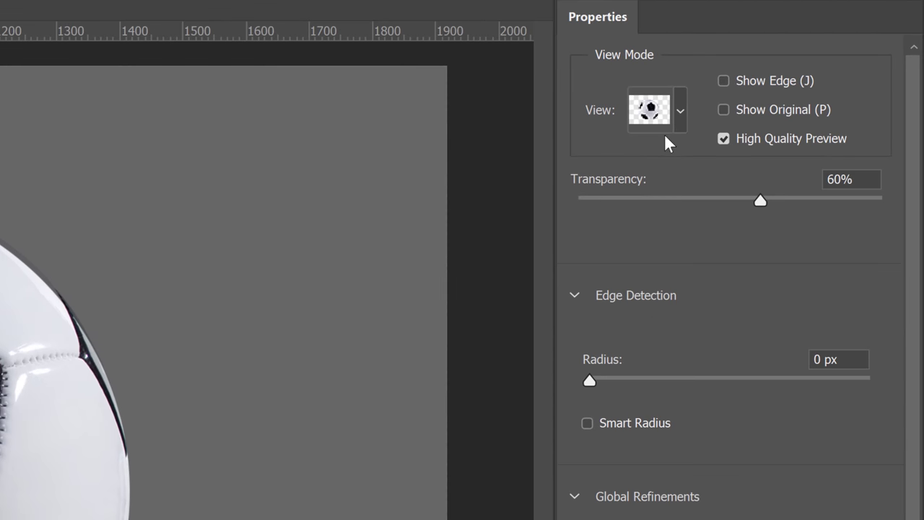
pyautogui.click(676, 119)
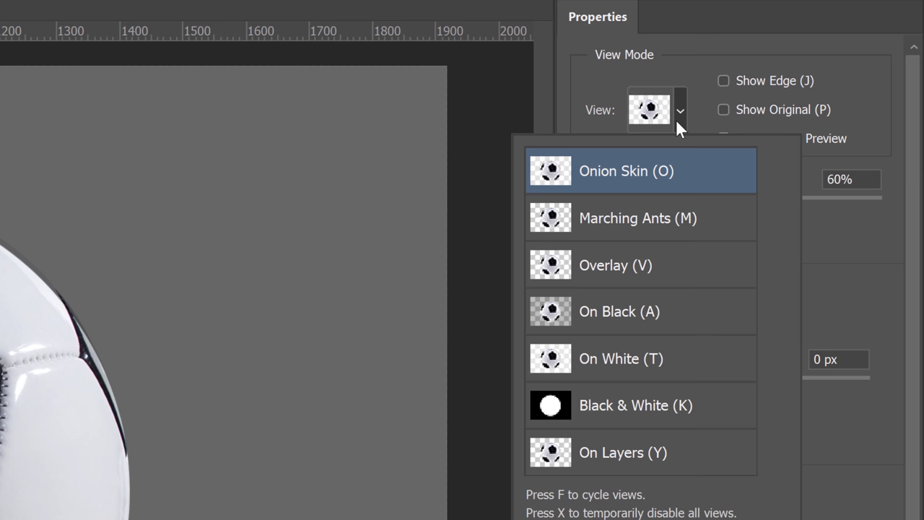
pyautogui.click(638, 420)
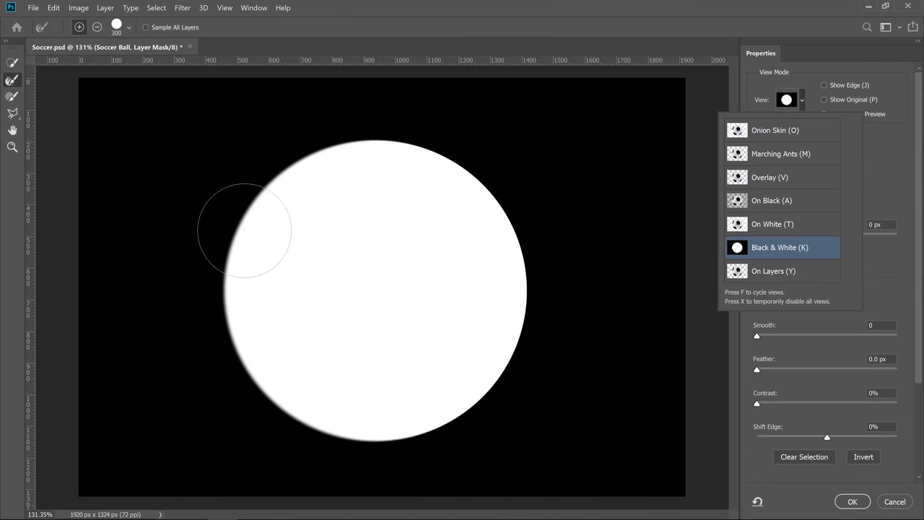
pyautogui.click(887, 139)
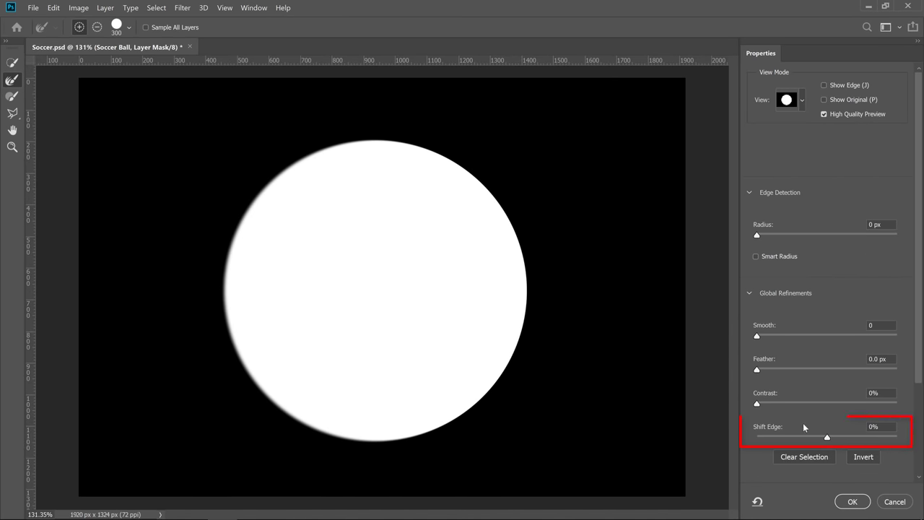
pyautogui.moveTo(826, 439); pyautogui.dragTo(636, 438)
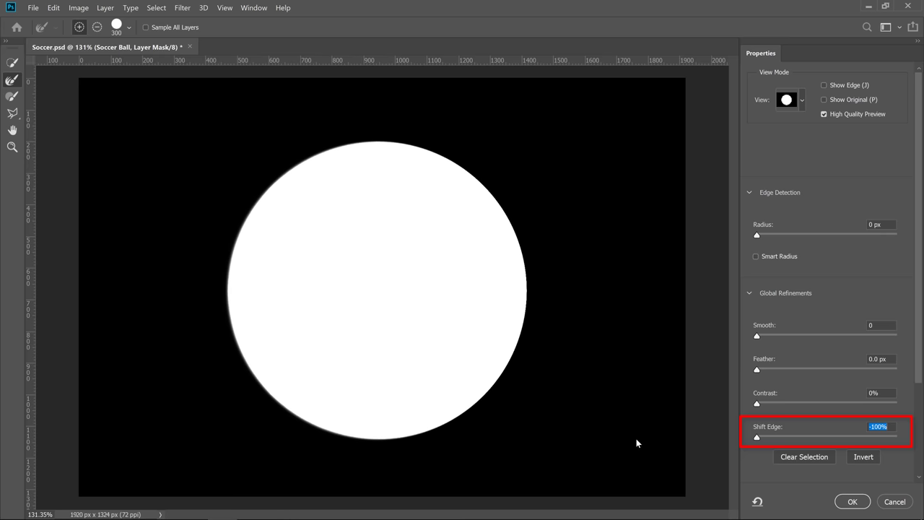
pyautogui.press('z')
pyautogui.moveTo(225, 288); pyautogui.dragTo(252, 175)
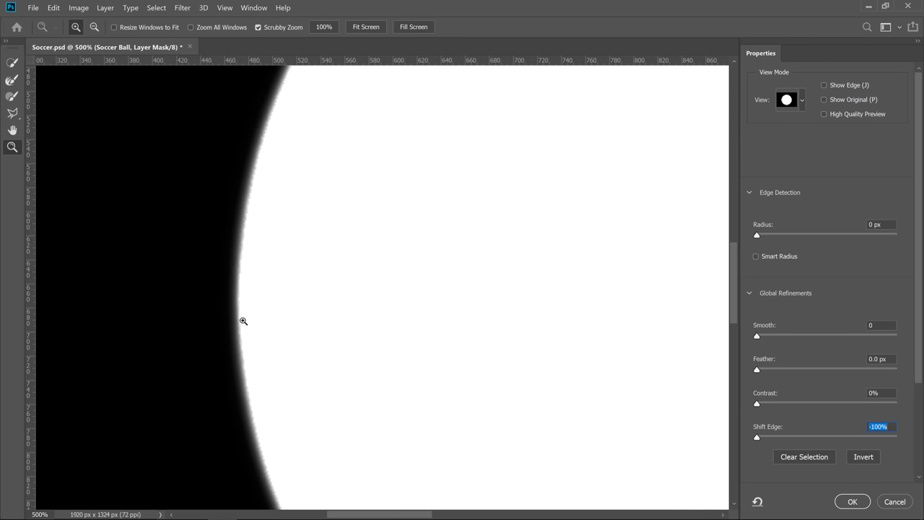
pyautogui.hscroll(10, 505, 271)
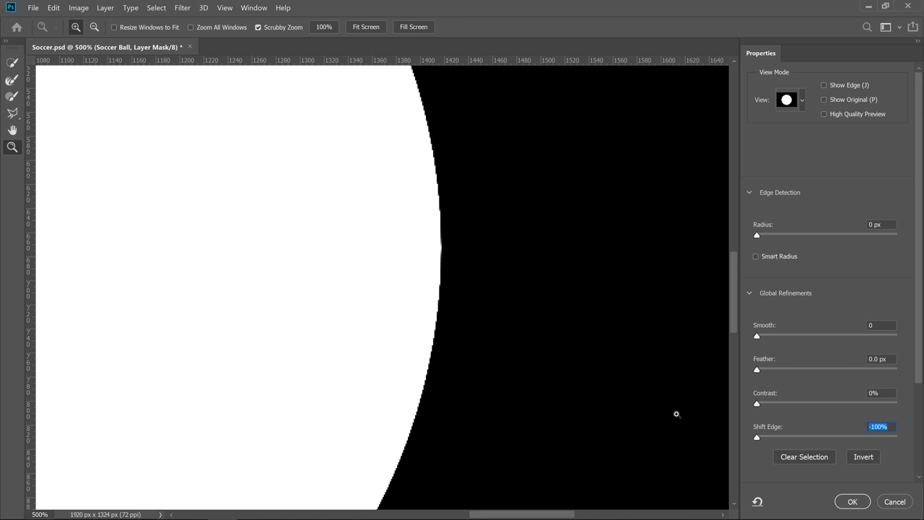
pyautogui.moveTo(817, 436); pyautogui.dragTo(902, 451)
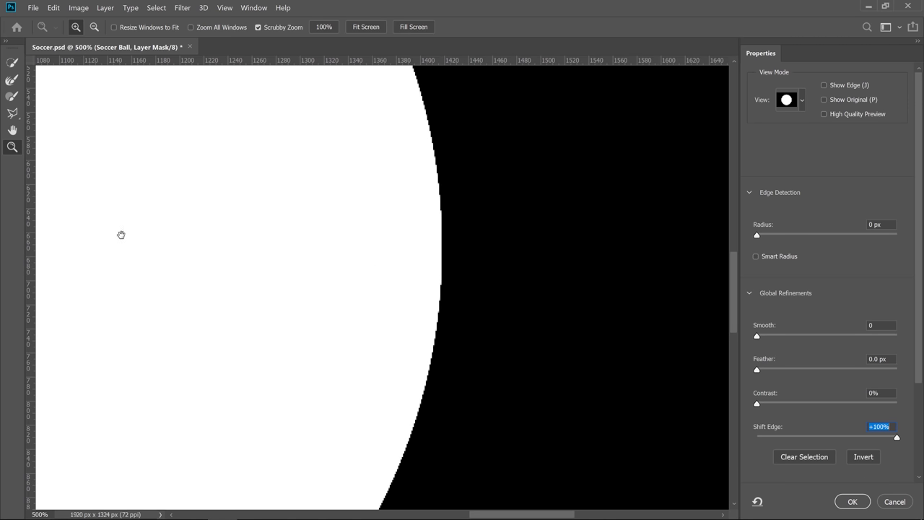
pyautogui.moveTo(120, 235); pyautogui.dragTo(359, 245)
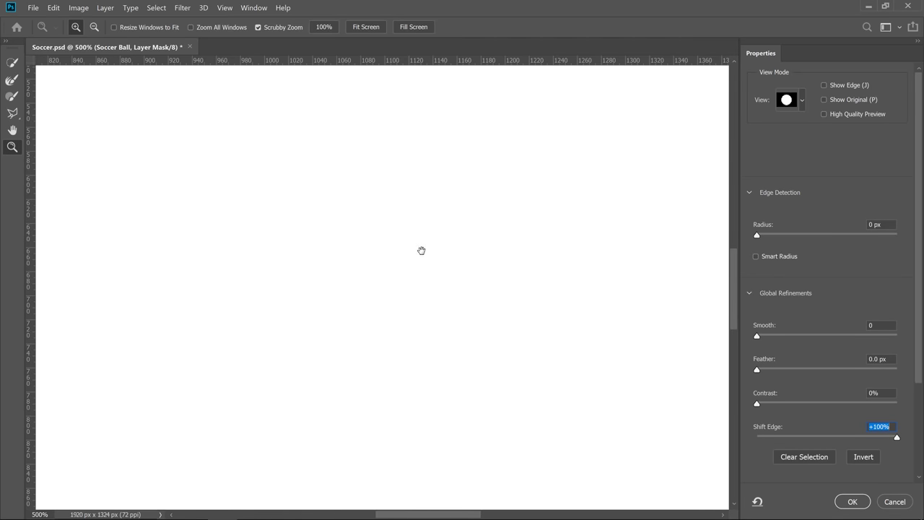
pyautogui.moveTo(422, 251); pyautogui.dragTo(578, 243)
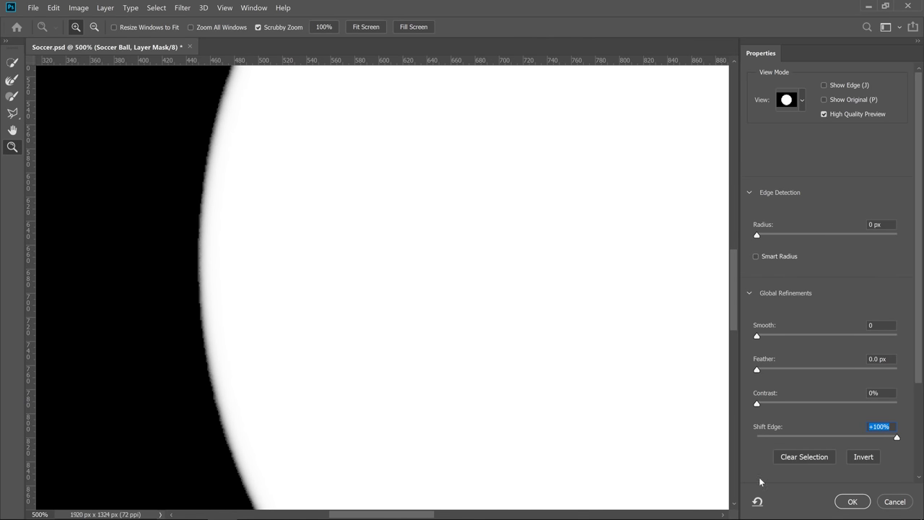
# Step: Discard the refinement, fit the image on screen, and display the Soccer Ball mask by itself
pyautogui.click(888, 502)
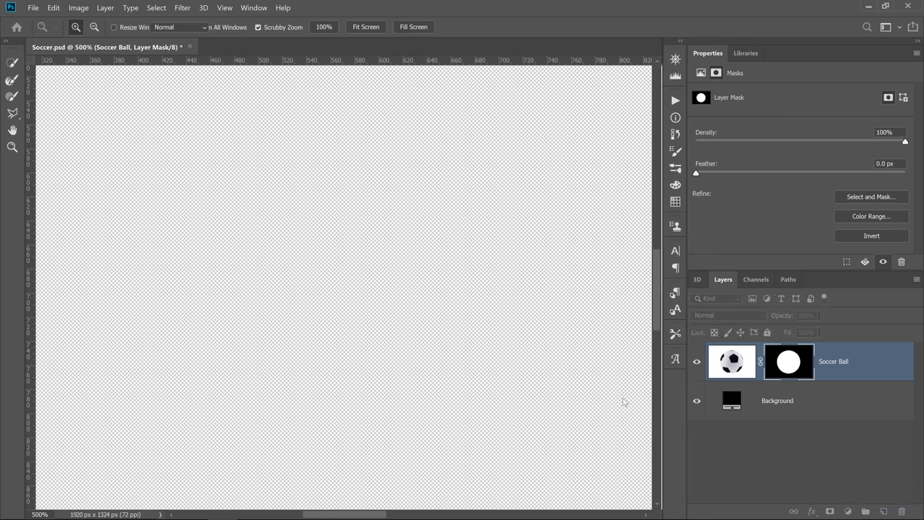
pyautogui.doubleClick(15, 385)
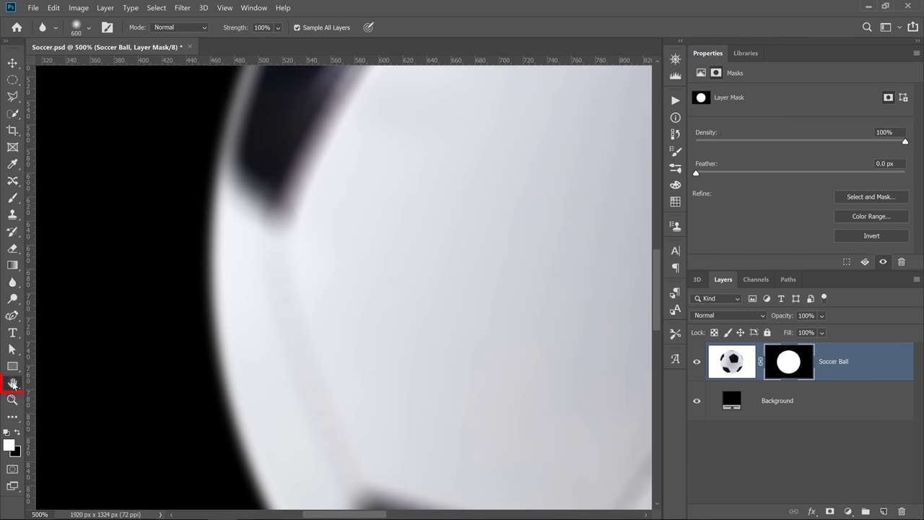
pyautogui.press('alt')
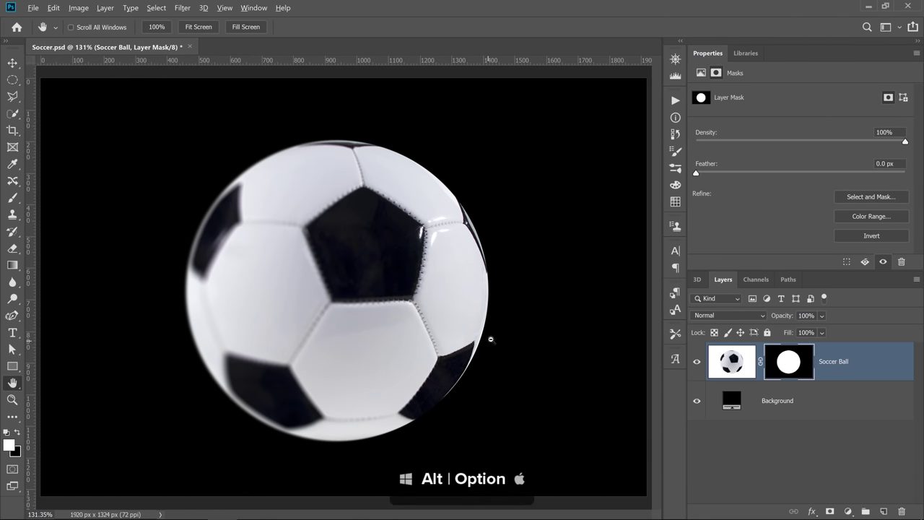
pyautogui.keyDown('alt'); pyautogui.click(790, 363); pyautogui.keyUp('alt')
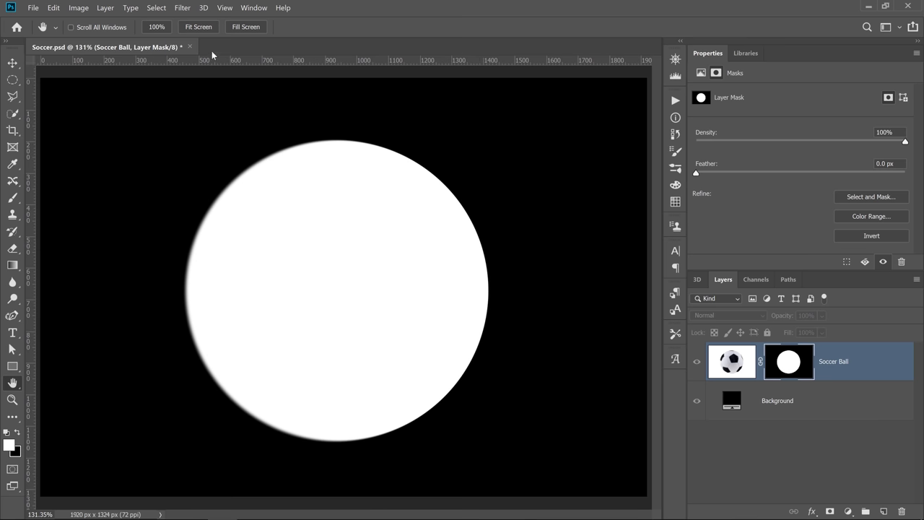
pyautogui.click(186, 9)
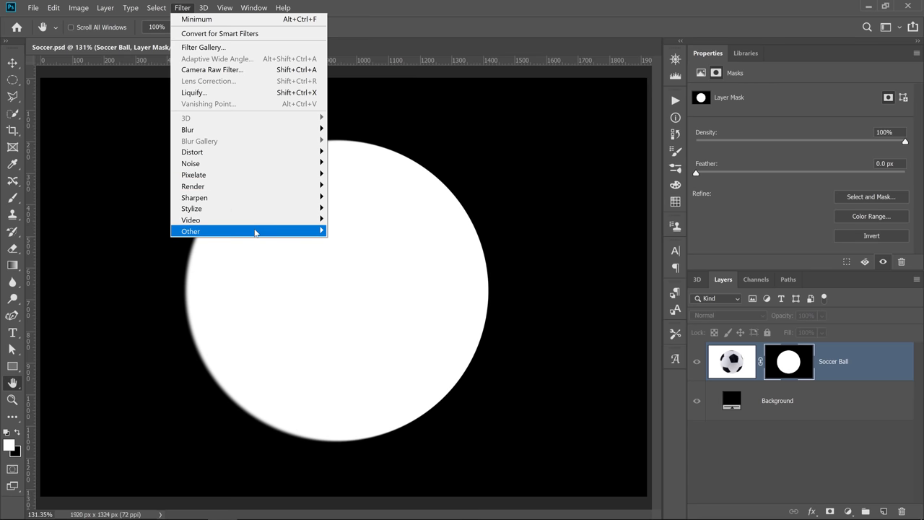
# Step: Apply a Minimum filter with a raised radius to the Soccer Ball mask
pyautogui.moveTo(256, 231)
pyautogui.click(373, 276)
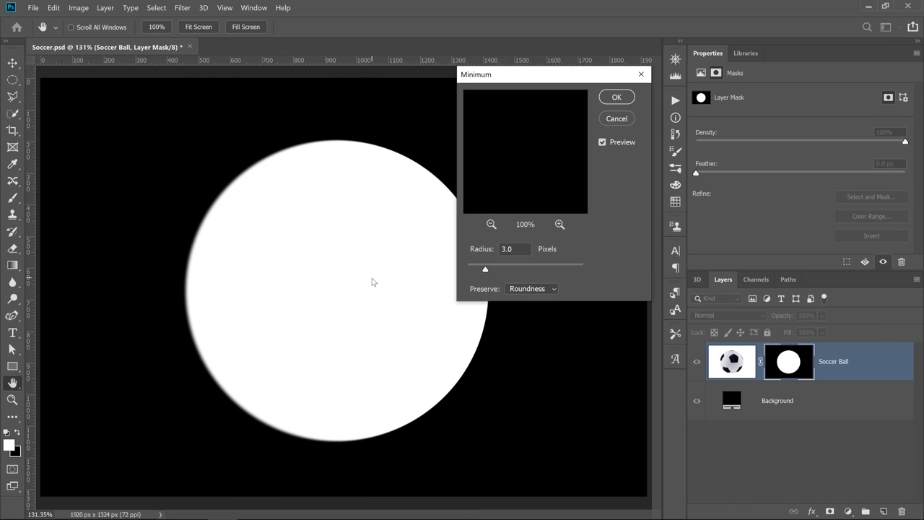
pyautogui.moveTo(486, 271); pyautogui.dragTo(524, 268)
pyautogui.click(614, 101)
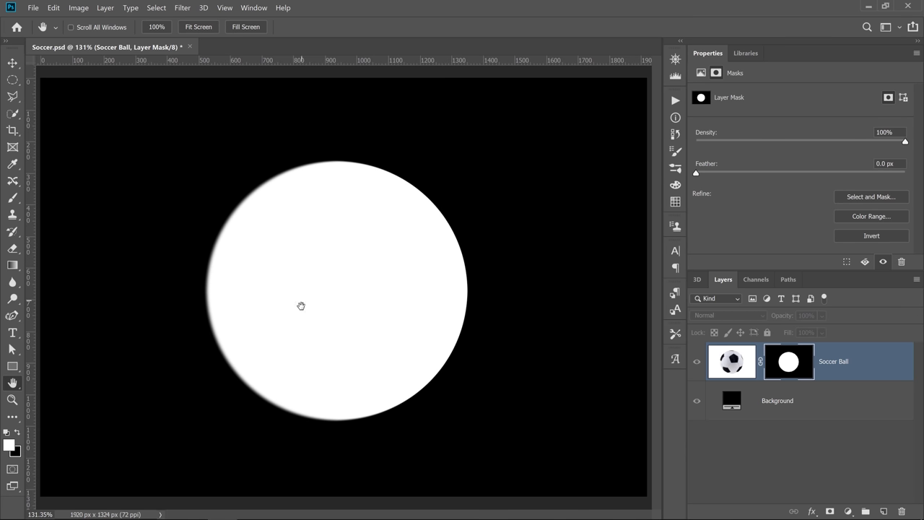
# Step: Zoom in to inspect the mask circle's left and right edges, then fit it on screen
pyautogui.press('z')
pyautogui.moveTo(204, 304); pyautogui.dragTo(208, 295)
pyautogui.click(213, 242)
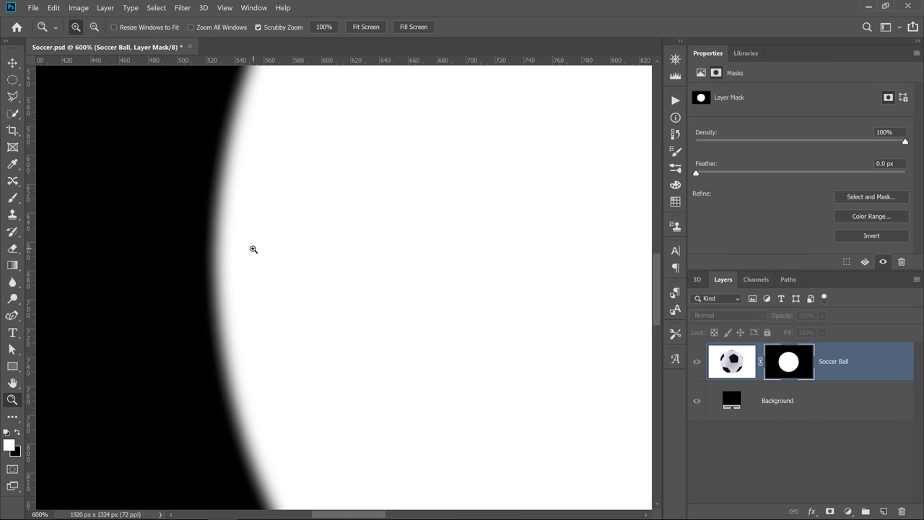
pyautogui.moveTo(501, 281); pyautogui.dragTo(322, 289)
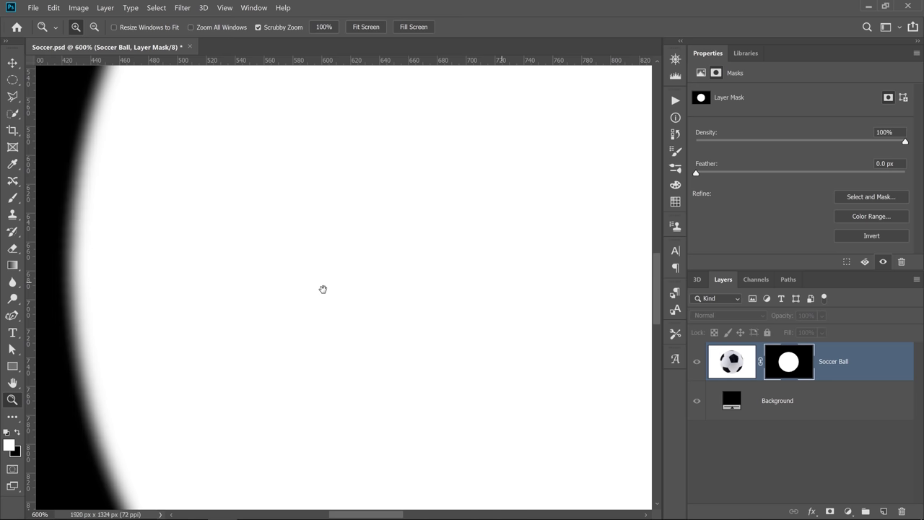
pyautogui.moveTo(450, 289); pyautogui.dragTo(260, 295)
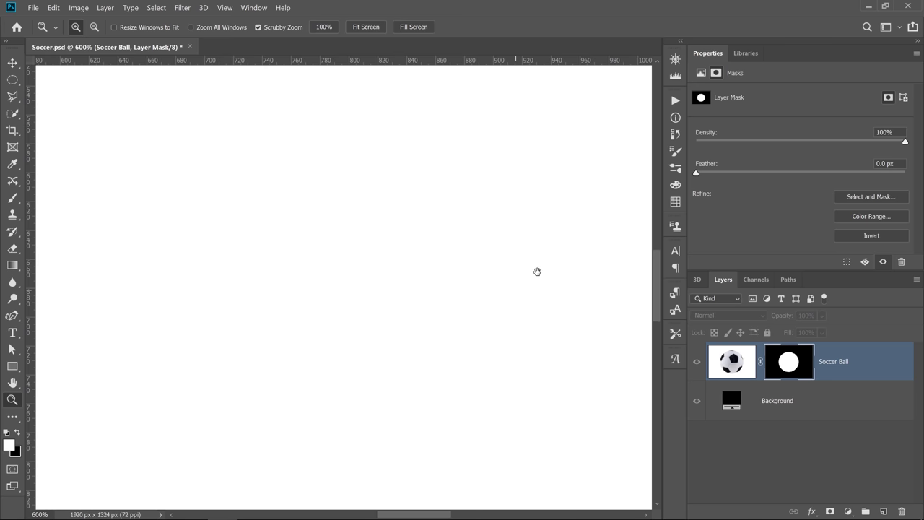
pyautogui.moveTo(537, 270); pyautogui.dragTo(351, 282)
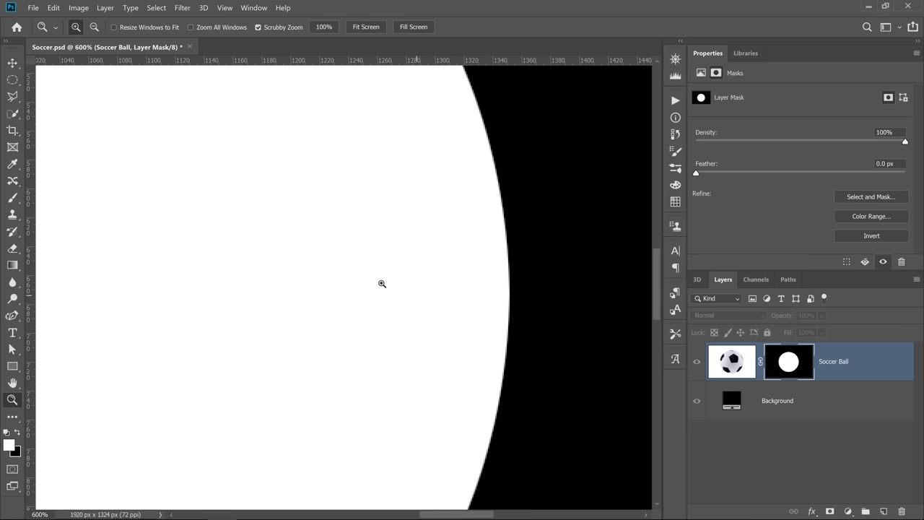
pyautogui.rightClick(338, 263)
pyautogui.click(340, 268)
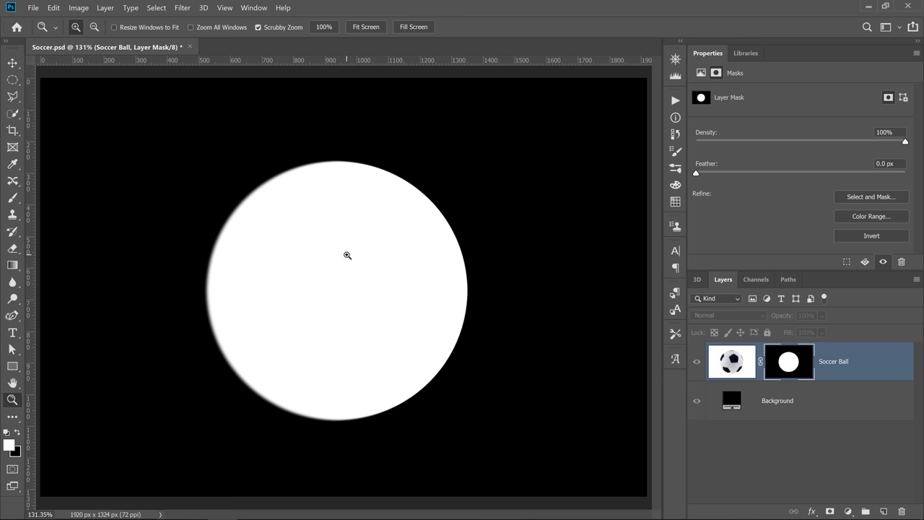
# Step: Apply a 32-pixel Maximum filter with Roundness preserved to the Soccer Ball mask
pyautogui.click(182, 8)
pyautogui.moveTo(244, 232)
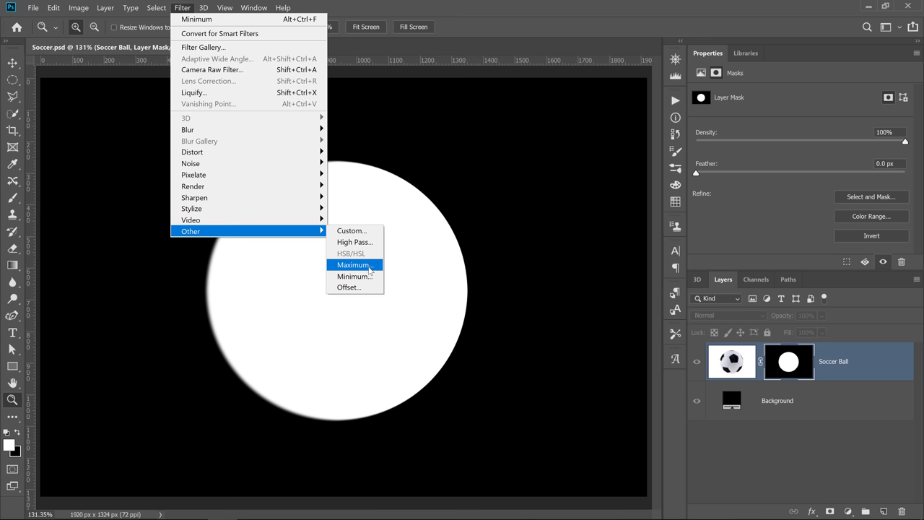
pyautogui.click(353, 265)
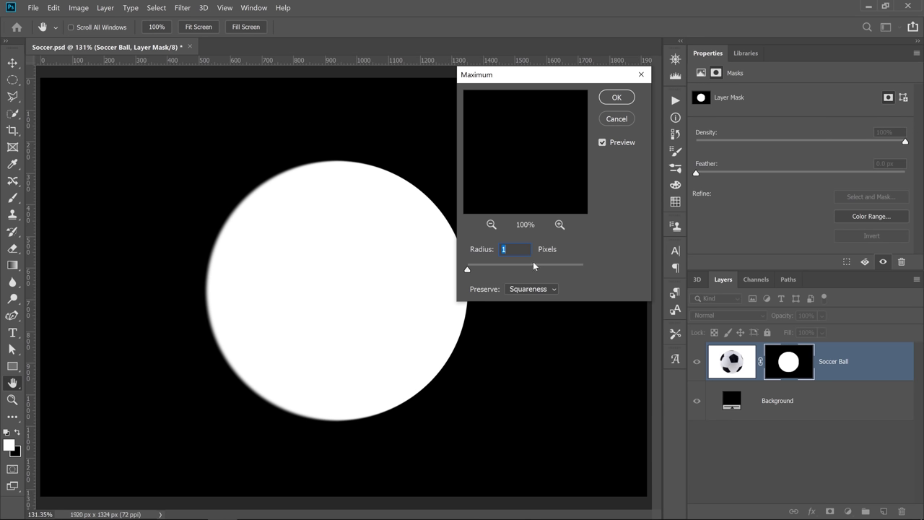
pyautogui.moveTo(472, 270); pyautogui.dragTo(487, 271)
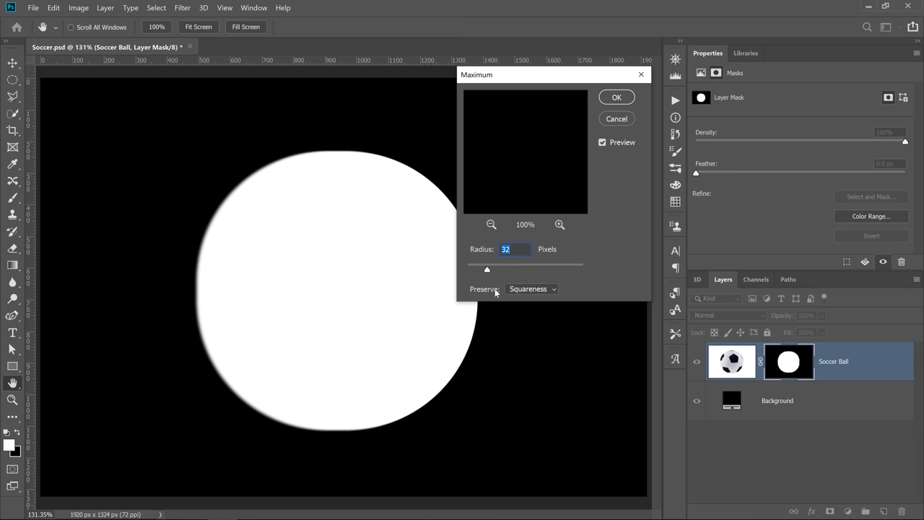
pyautogui.click(517, 291)
pyautogui.click(526, 311)
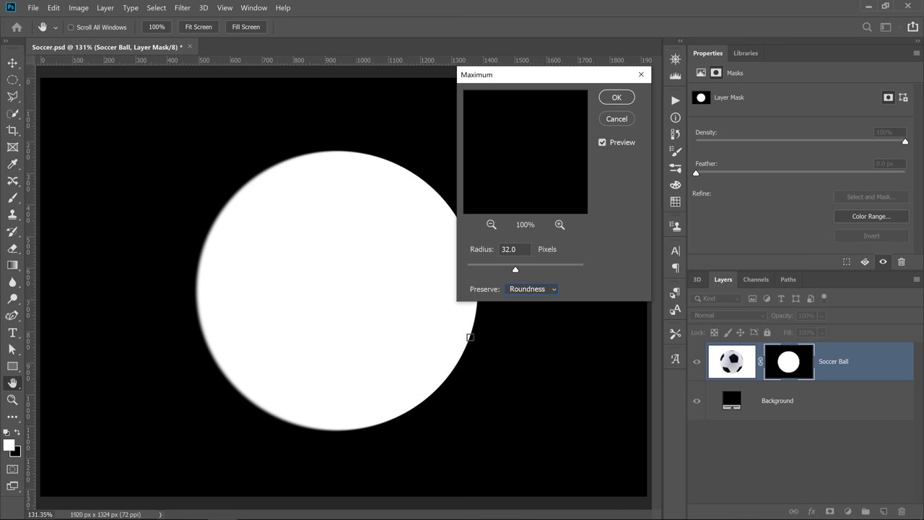
pyautogui.click(626, 101)
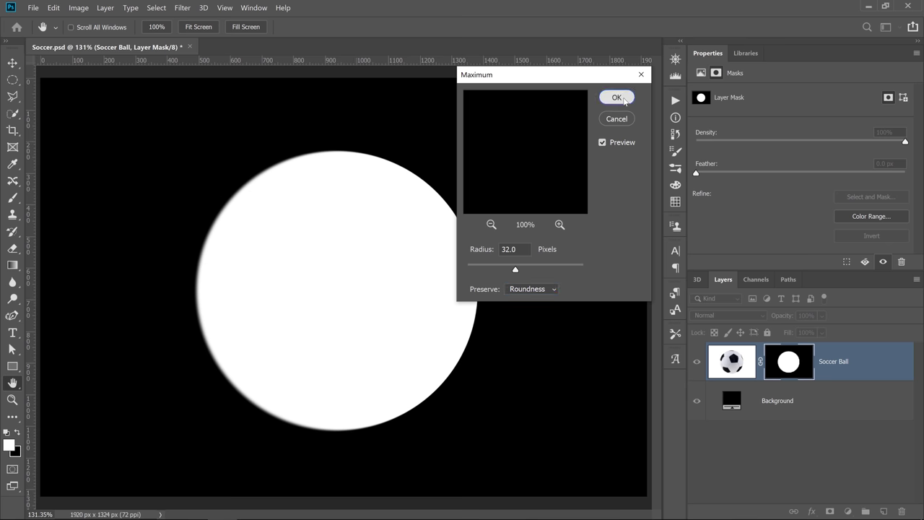
# Step: Zoom in to check the enlarged mask's edges, then fit the mask back on screen
pyautogui.moveTo(187, 299)
pyautogui.mouseDown()
pyautogui.moveTo(196, 295)
pyautogui.moveTo(192, 250)
pyautogui.moveTo(189, 286)
pyautogui.mouseUp()
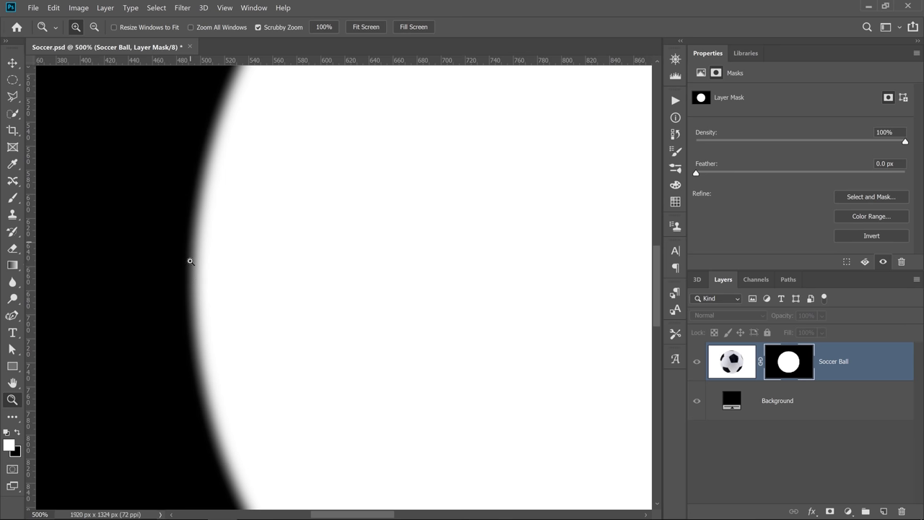
pyautogui.moveTo(489, 278); pyautogui.dragTo(254, 311)
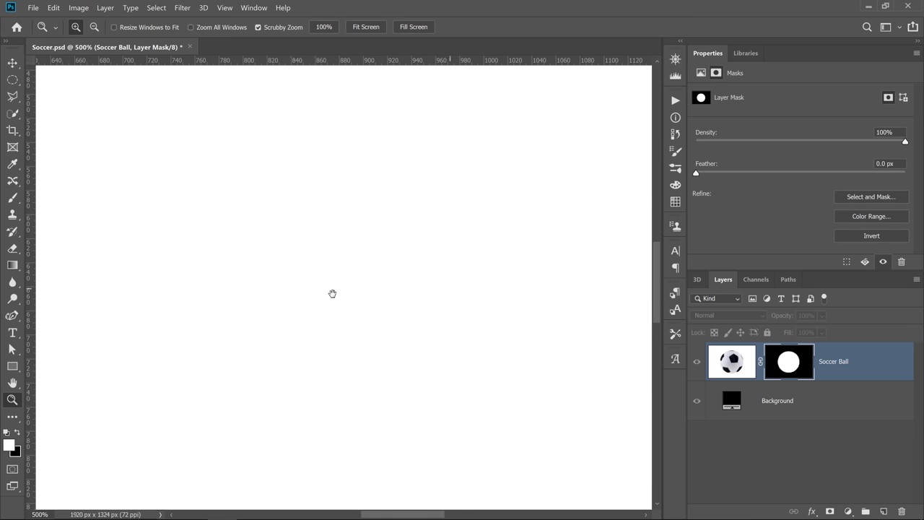
pyautogui.hscroll(6, 318, 294)
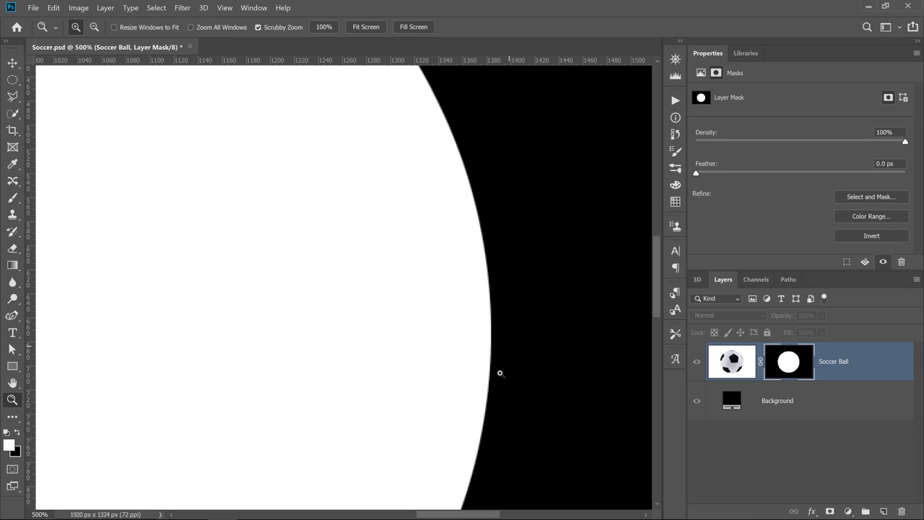
pyautogui.rightClick(359, 240)
pyautogui.click(368, 245)
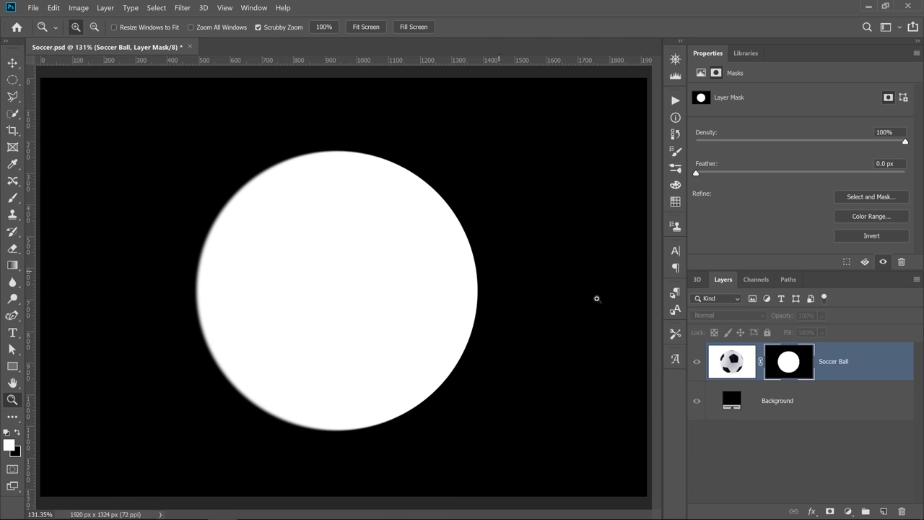
# Step: Leave mask-only view and load the Soccer Ball mask as a selection around the ball
pyautogui.press('alt')
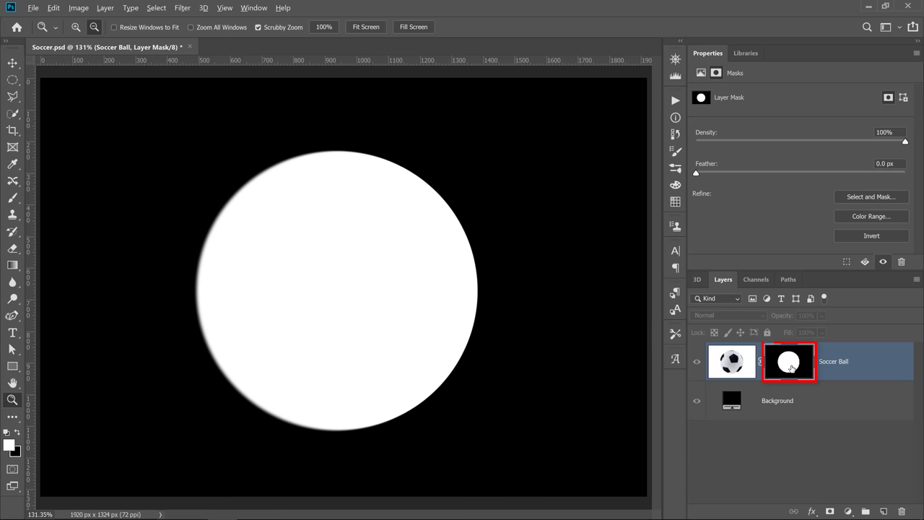
pyautogui.keyDown('alt'); pyautogui.click(792, 368); pyautogui.keyUp('alt')
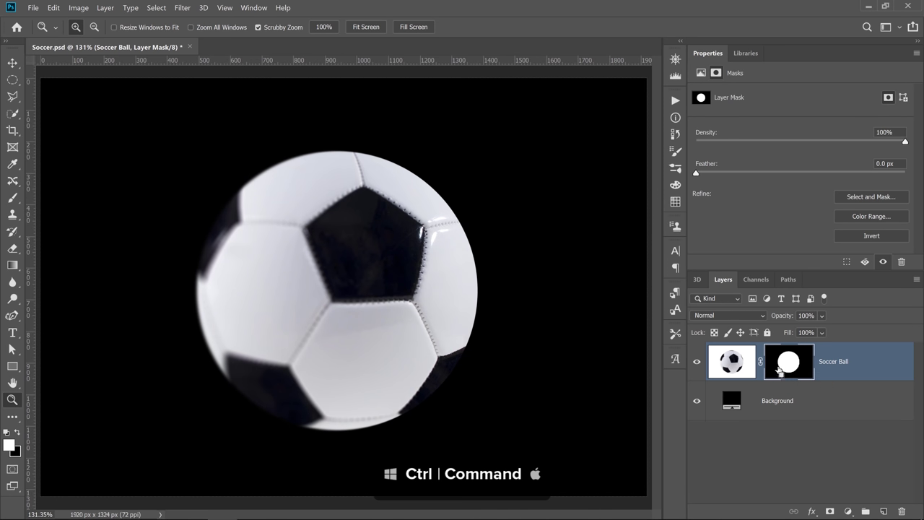
pyautogui.keyDown('ctrl'); pyautogui.click(784, 374); pyautogui.keyUp('ctrl')
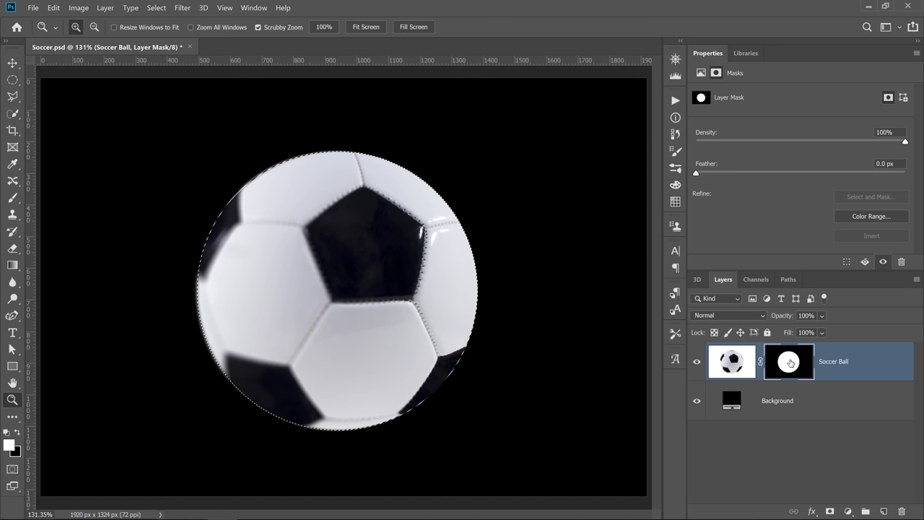
pyautogui.rightClick(789, 360)
# Step: Delete the Soccer Ball layer mask and enter Quick Mask mode
pyautogui.click(804, 384)
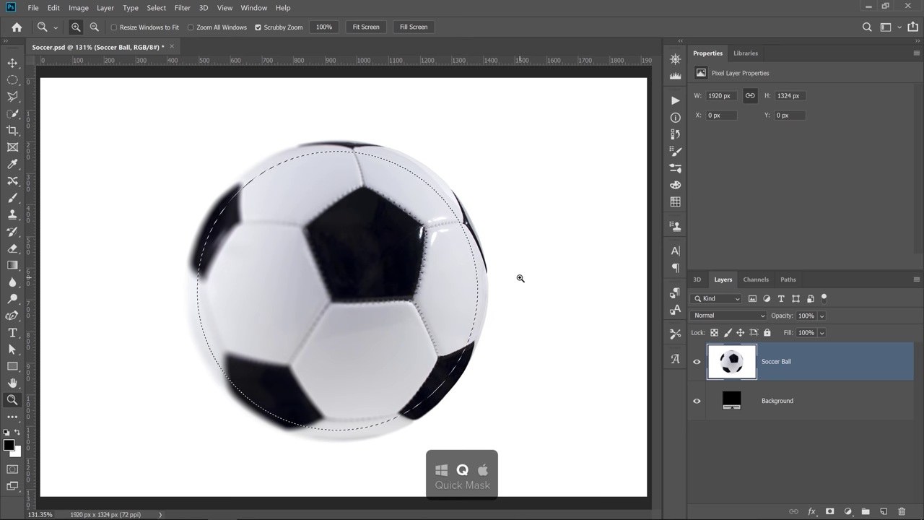
pyautogui.press('q')
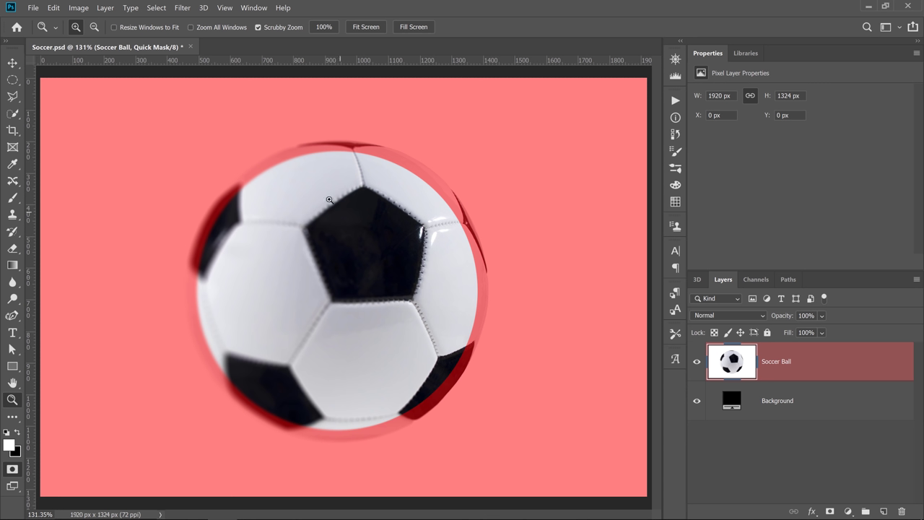
# Step: Apply a 24.8-pixel Maximum filter to the Quick Mask
pyautogui.click(181, 8)
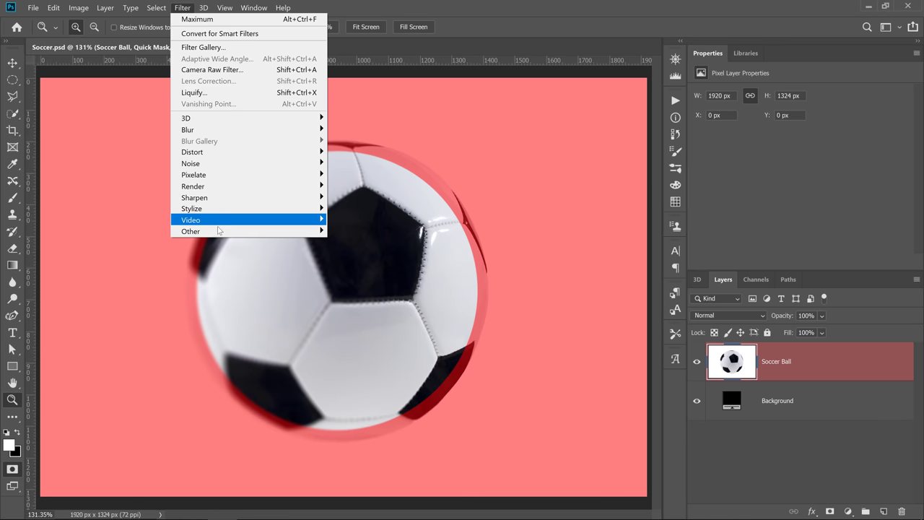
pyautogui.moveTo(218, 231)
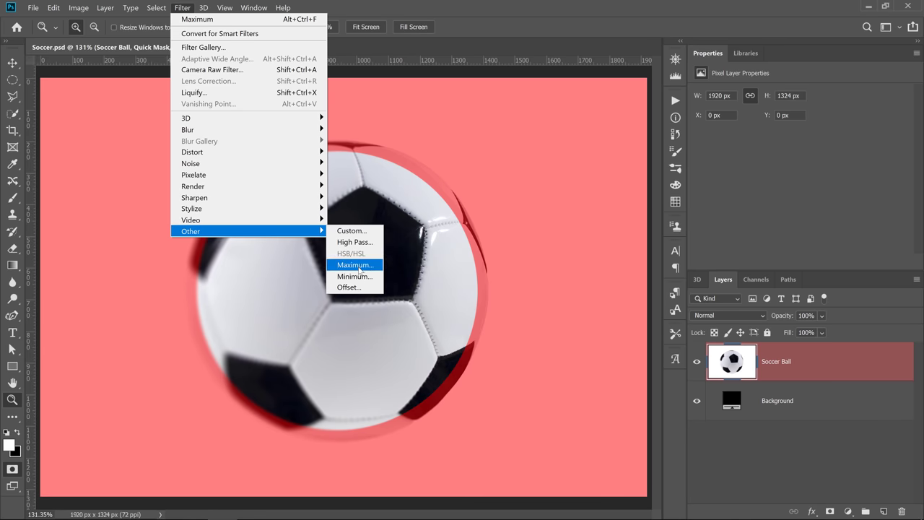
pyautogui.click(352, 264)
pyautogui.moveTo(513, 265)
pyautogui.mouseDown()
pyautogui.moveTo(520, 271)
pyautogui.moveTo(509, 267)
pyautogui.mouseUp()
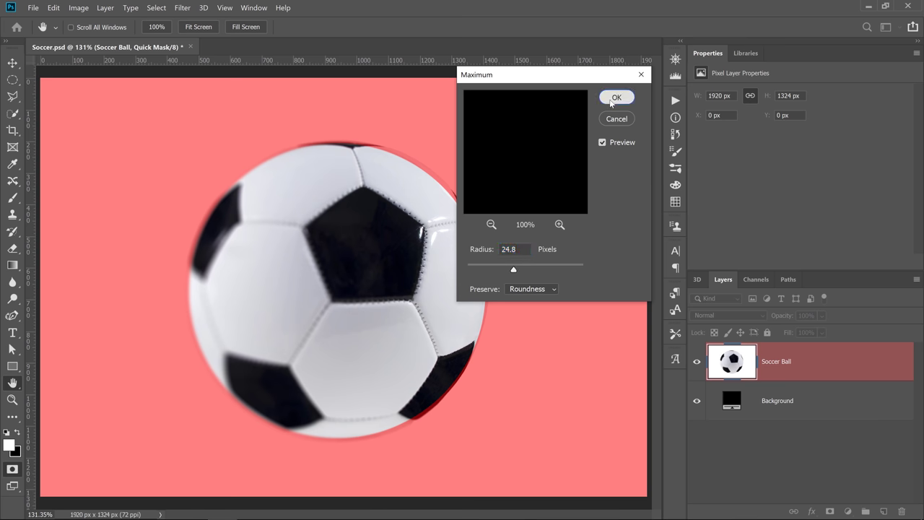
pyautogui.click(616, 97)
# Step: Exit Quick Mask and mask the Soccer Ball layer with the grown selection
pyautogui.press('q')
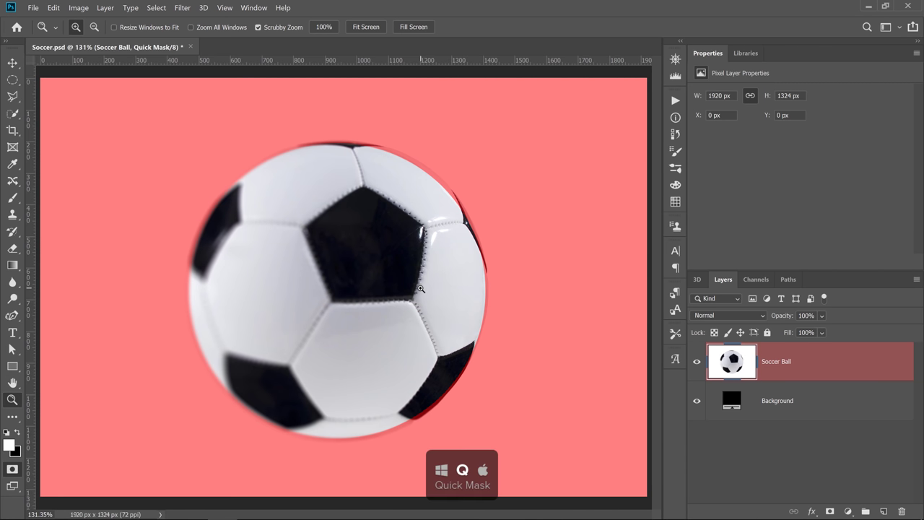
pyautogui.press('q')
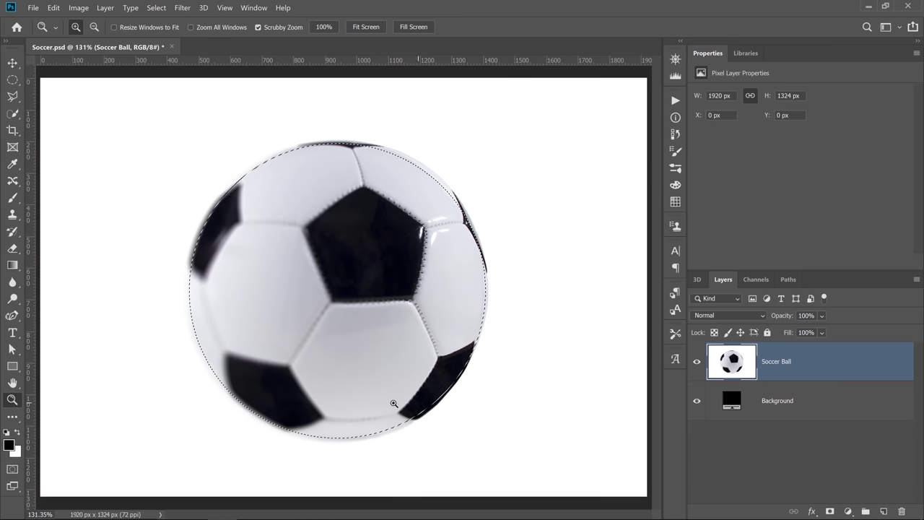
pyautogui.click(830, 511)
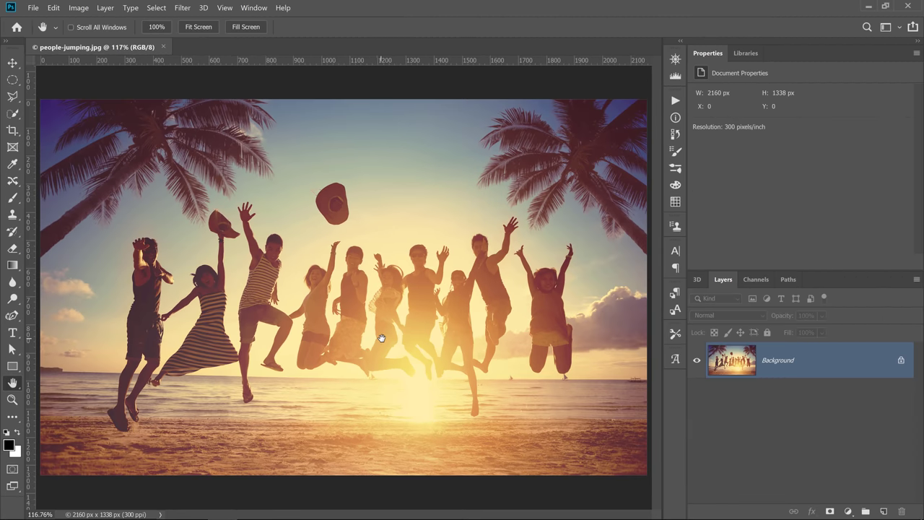
# Step: Preview a Minimum filter on the beach photo with Squareness preserved and a 32-pixel radius
pyautogui.click(182, 8)
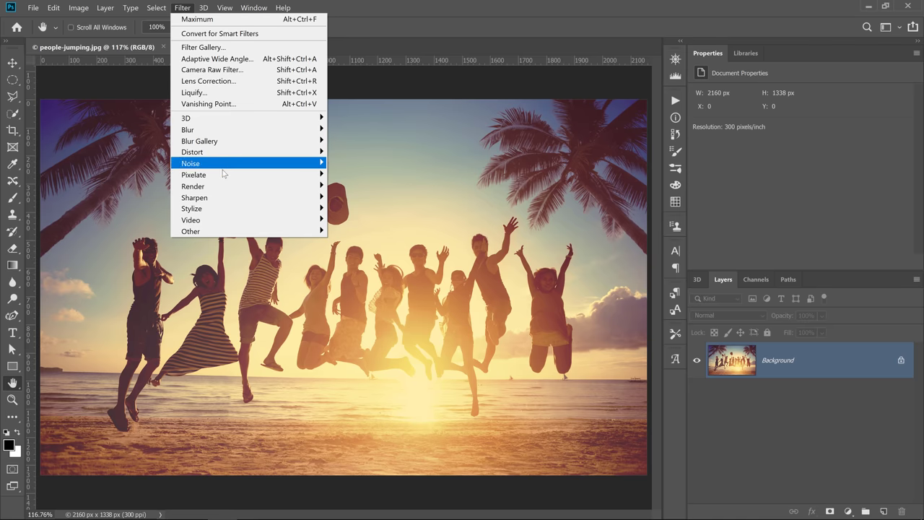
pyautogui.moveTo(251, 231)
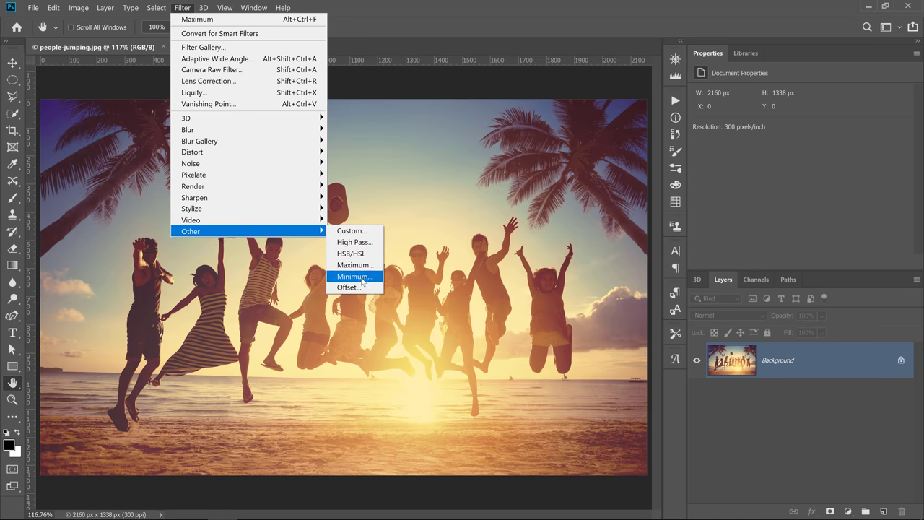
pyautogui.click(363, 277)
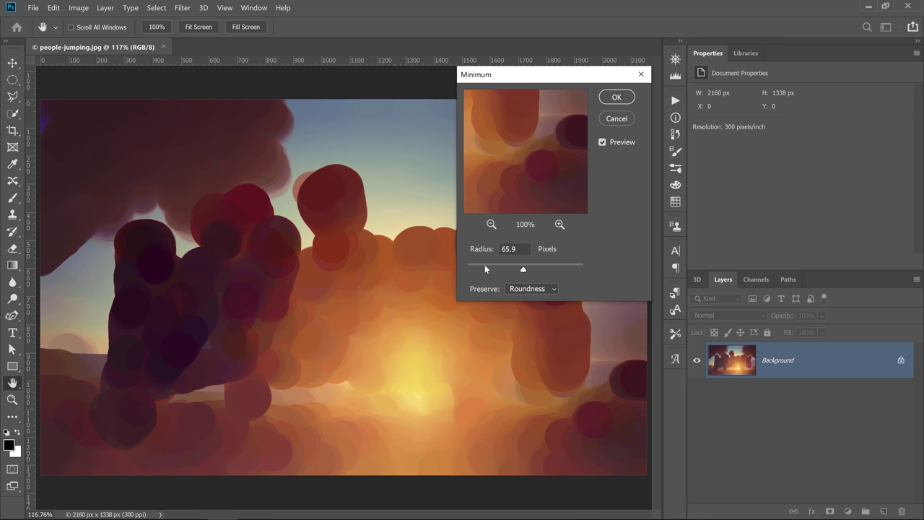
pyautogui.moveTo(486, 270); pyautogui.dragTo(546, 270)
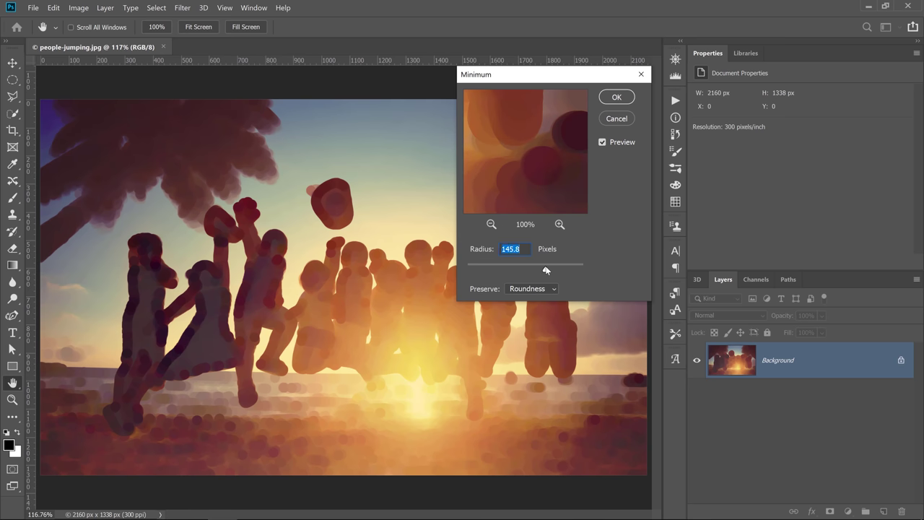
pyautogui.moveTo(547, 270); pyautogui.dragTo(558, 270)
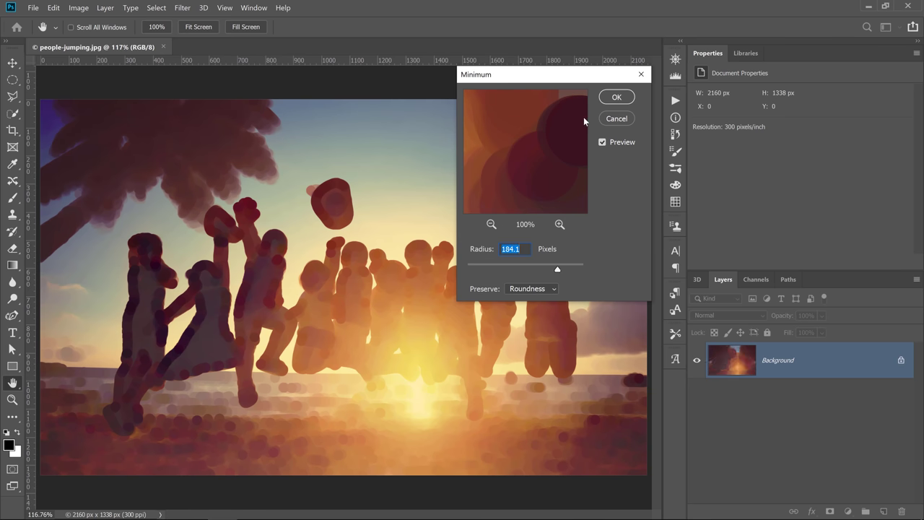
pyautogui.click(526, 290)
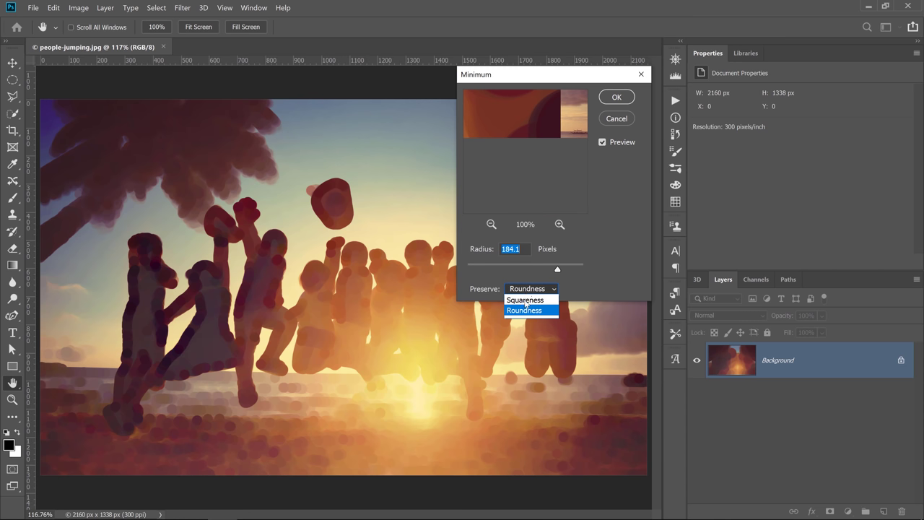
pyautogui.click(526, 300)
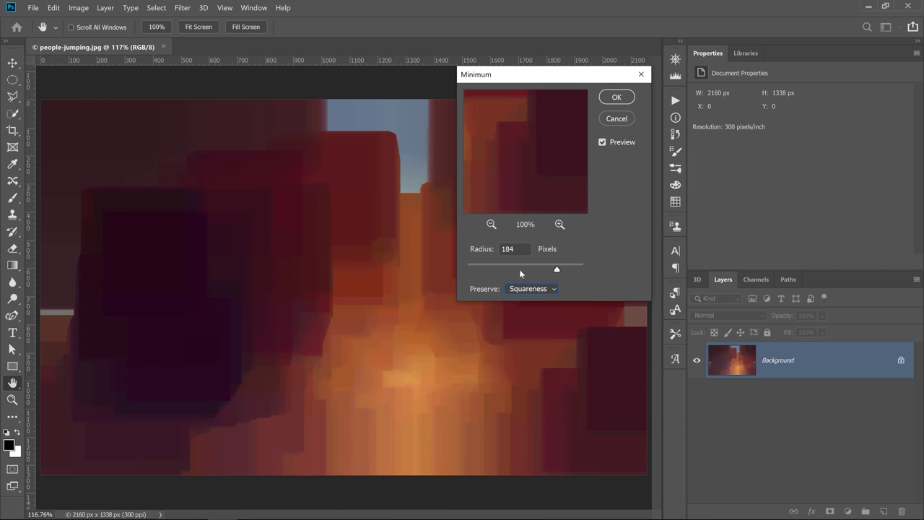
pyautogui.moveTo(520, 270); pyautogui.dragTo(488, 267)
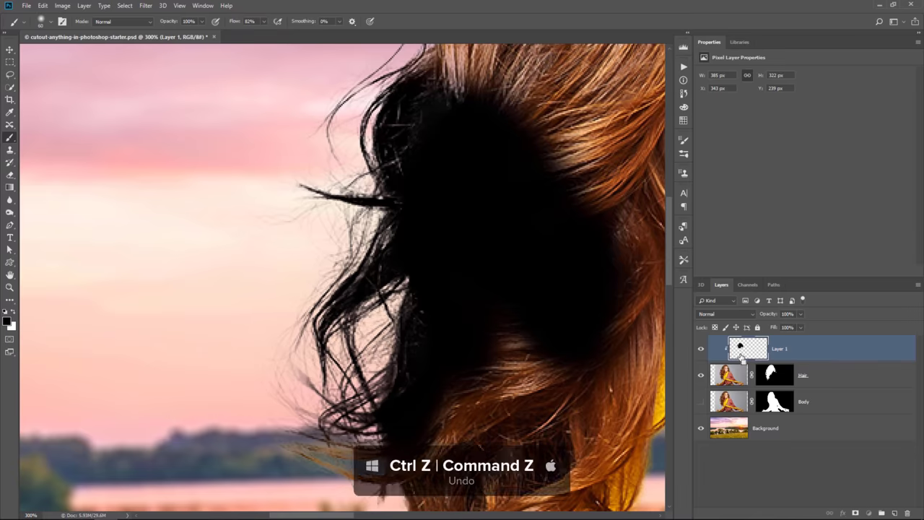
# Step: Undo the black paint on Layer 1, then delete the extra anchor points near the knee
pyautogui.hotkey('ctrl', 'z')
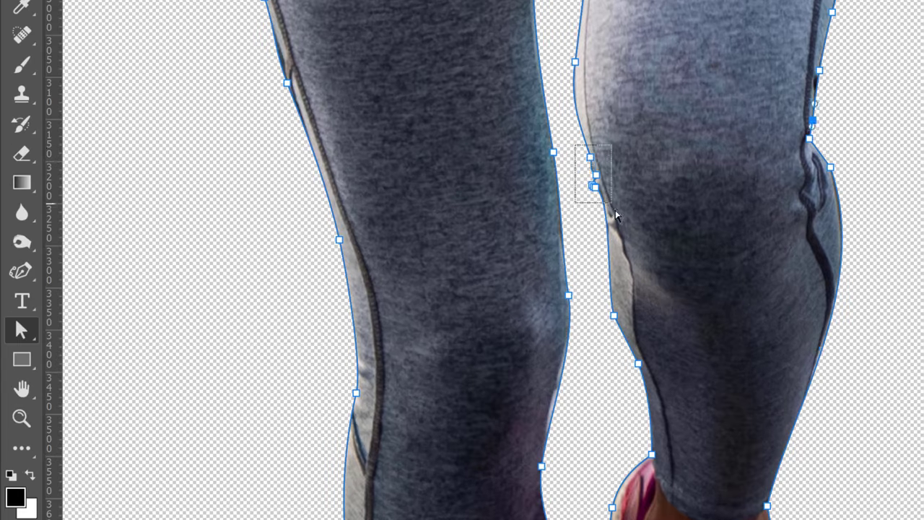
pyautogui.rightClick(20, 271)
pyautogui.click(121, 270)
pyautogui.press('BackSpace')
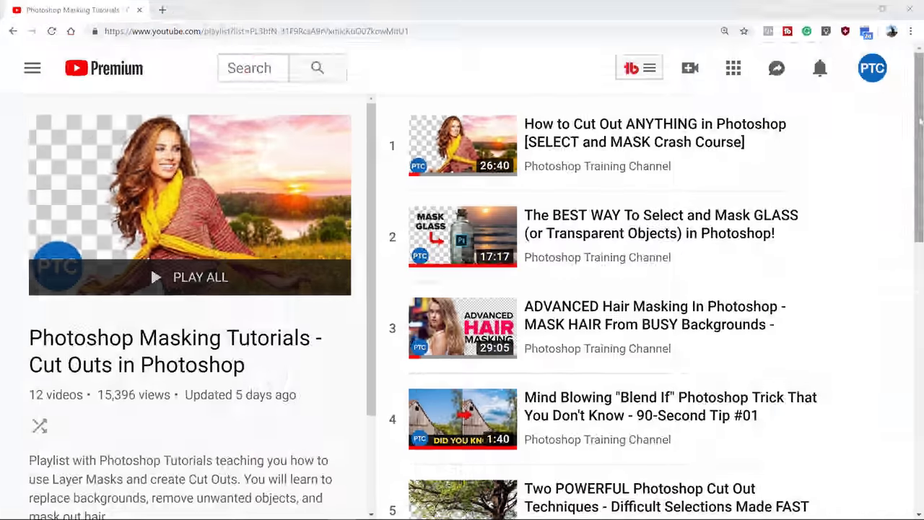
# Step: Scroll the Photoshop Masking Tutorials playlist down to videos 8–12, ending at 'Photoshop: How To Make SMOOTH CUT OUTS!'
pyautogui.scroll(-1, 920, 121)
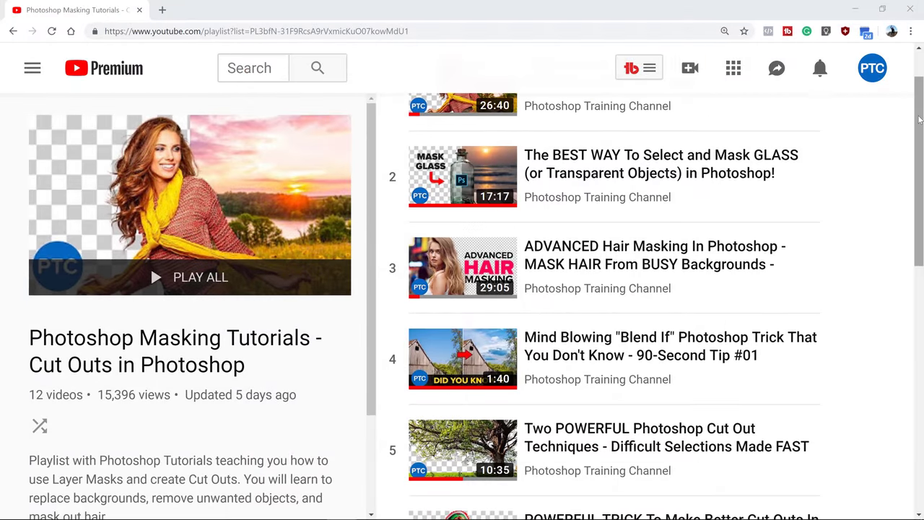
pyautogui.scroll(-6, 920, 120)
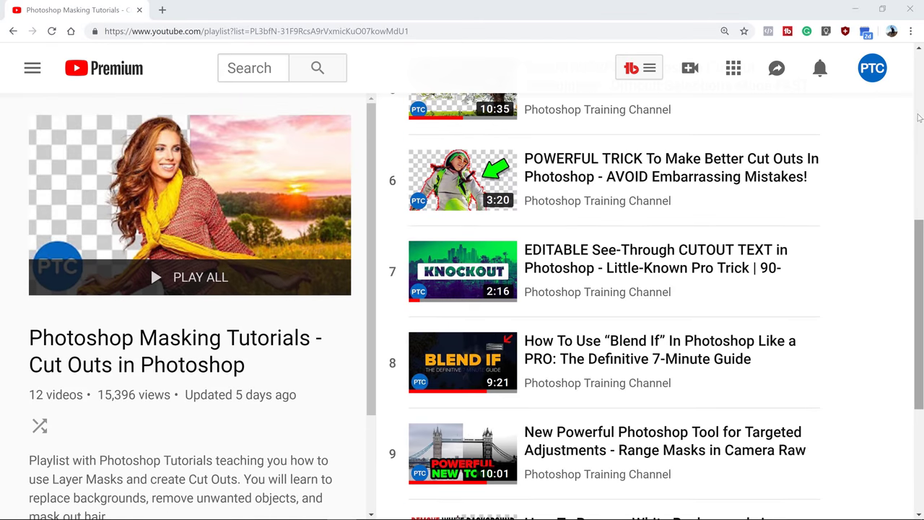
pyautogui.scroll(-4, 920, 117)
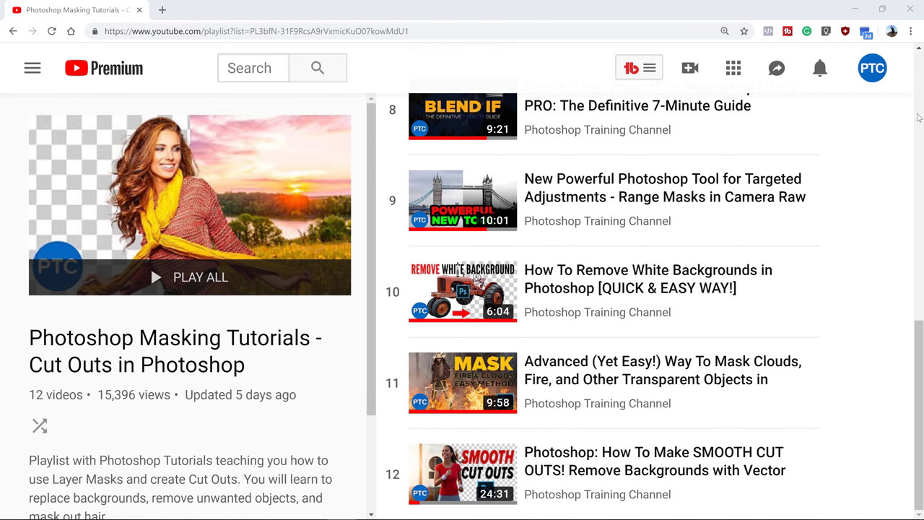